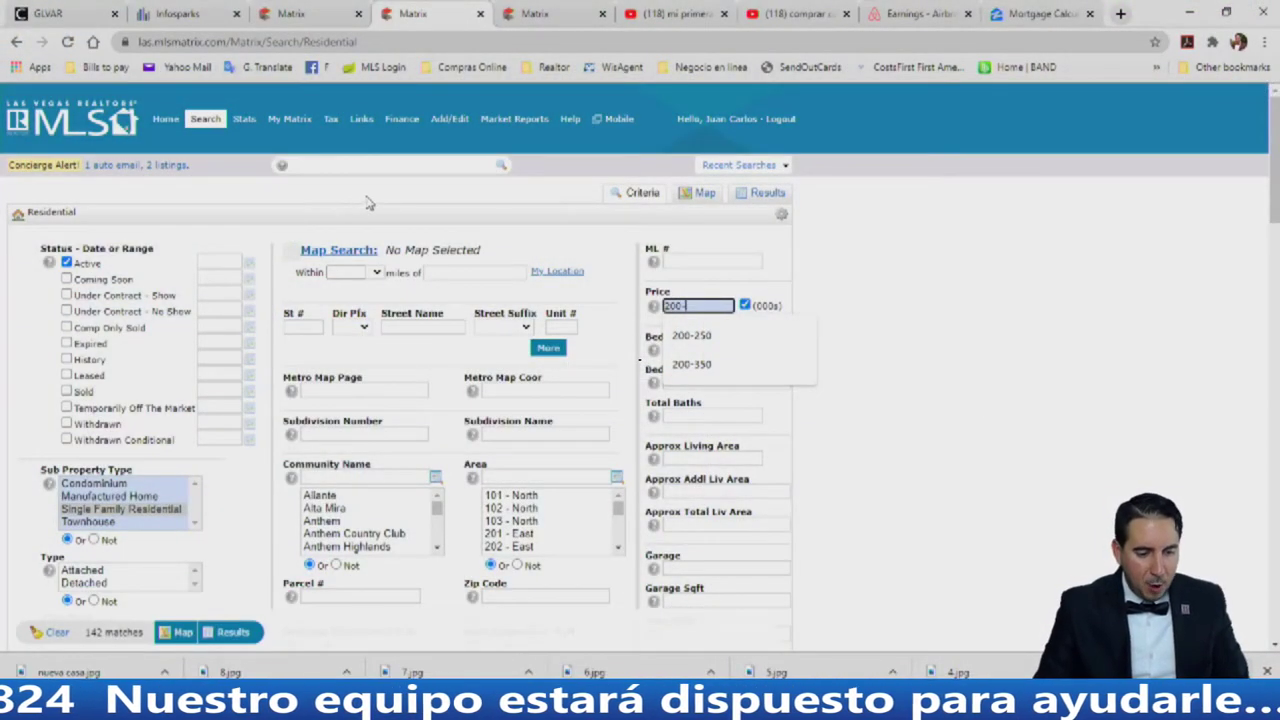
Step: Apply the price criterion 200- in thousands and show the matching listings on the map around Las Vegas
{"action": "left_click", "coordinate": [867, 339]}
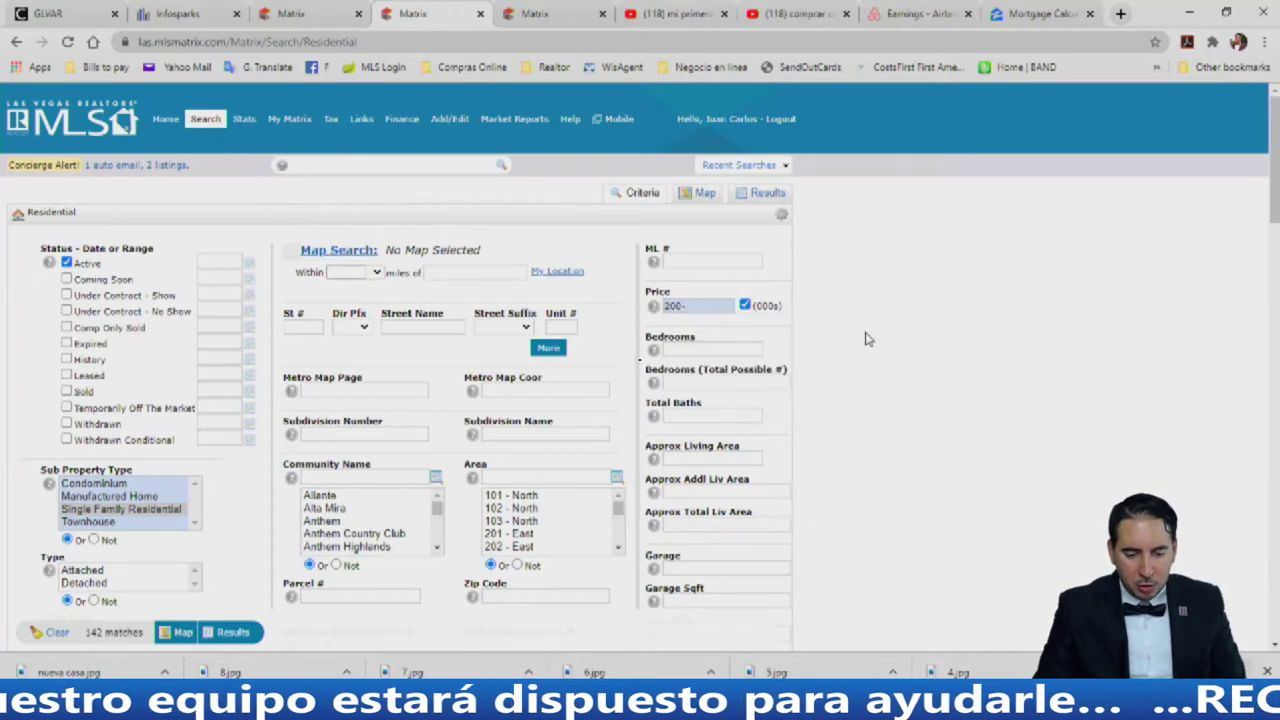
{"action": "left_click", "coordinate": [705, 192]}
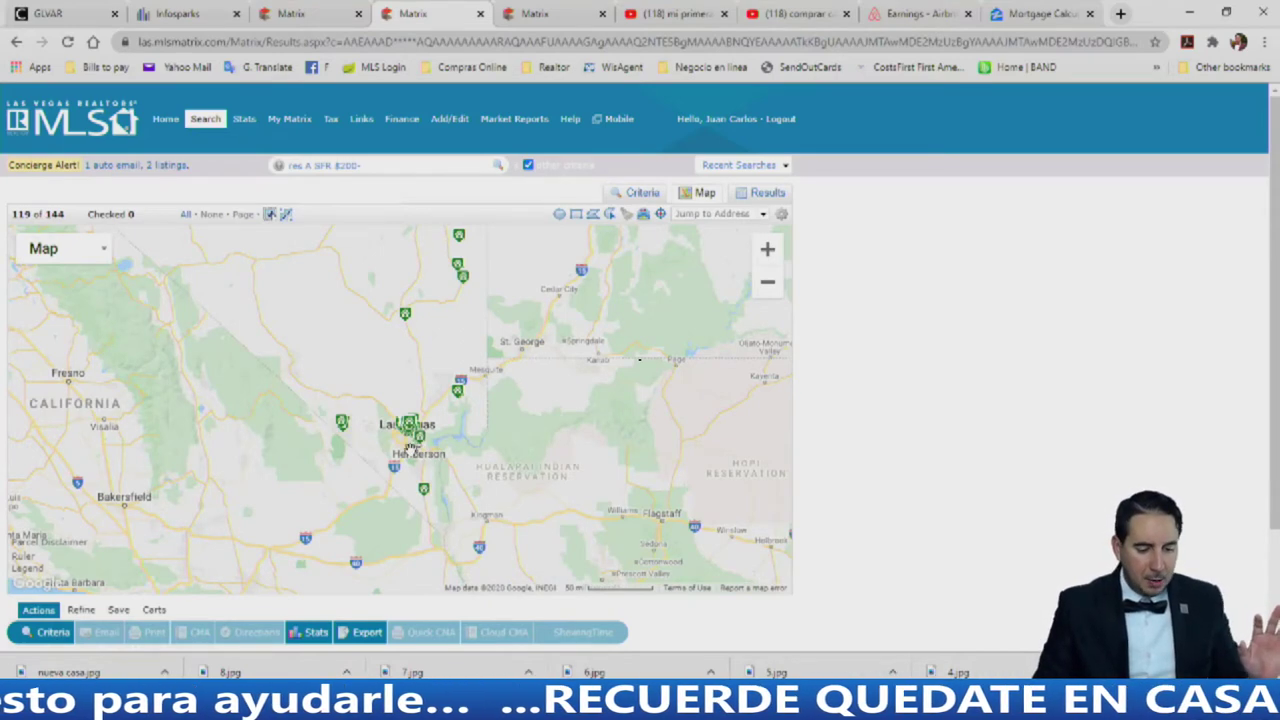
{"action": "scroll", "coordinate": [410, 448], "scroll_direction": "up", "scroll_amount": 1}
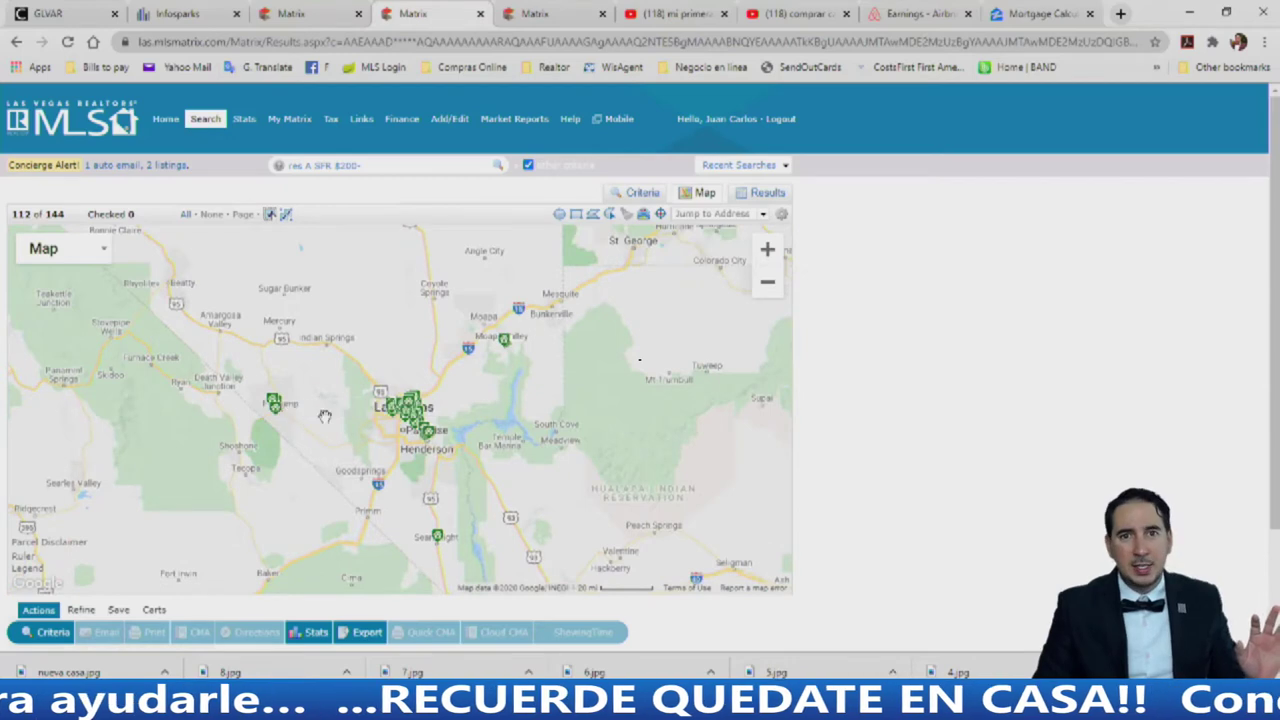
{"action": "scroll", "coordinate": [423, 425], "scroll_direction": "up", "scroll_amount": 1}
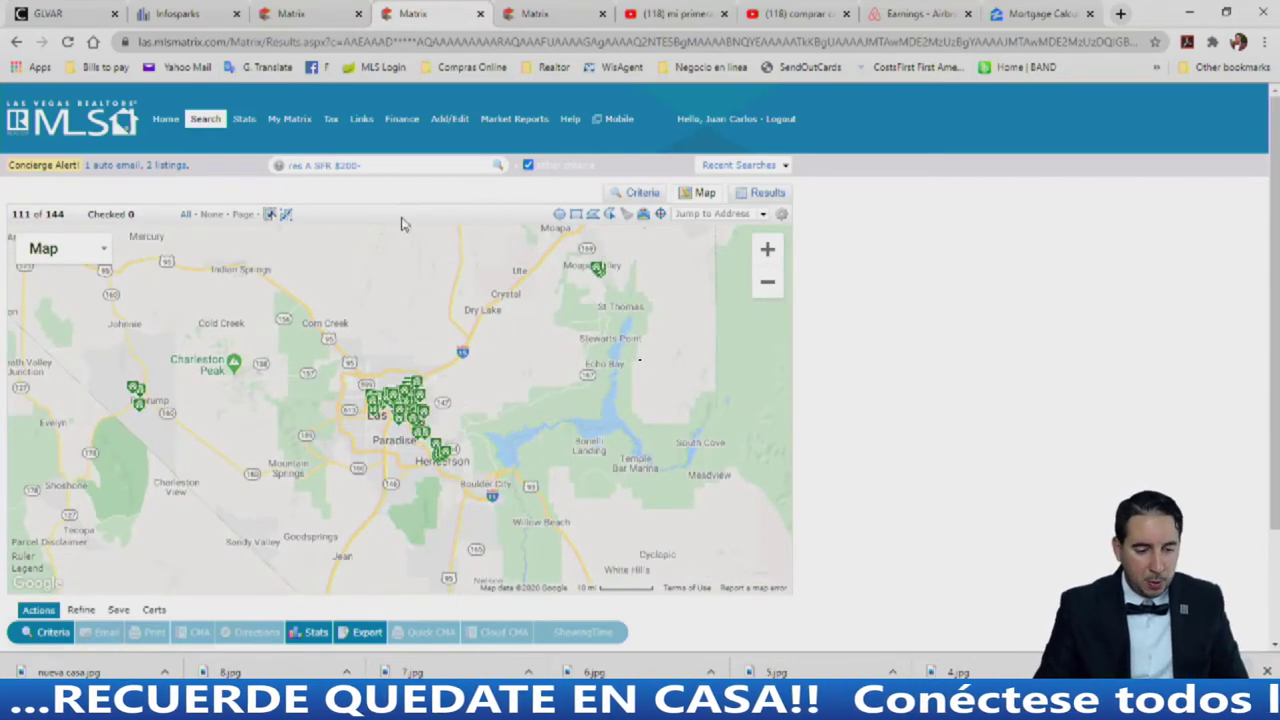
Step: Draw a circular search area on the map centred on Las Vegas that takes in Paradise and Henderson
{"action": "left_click", "coordinate": [559, 214]}
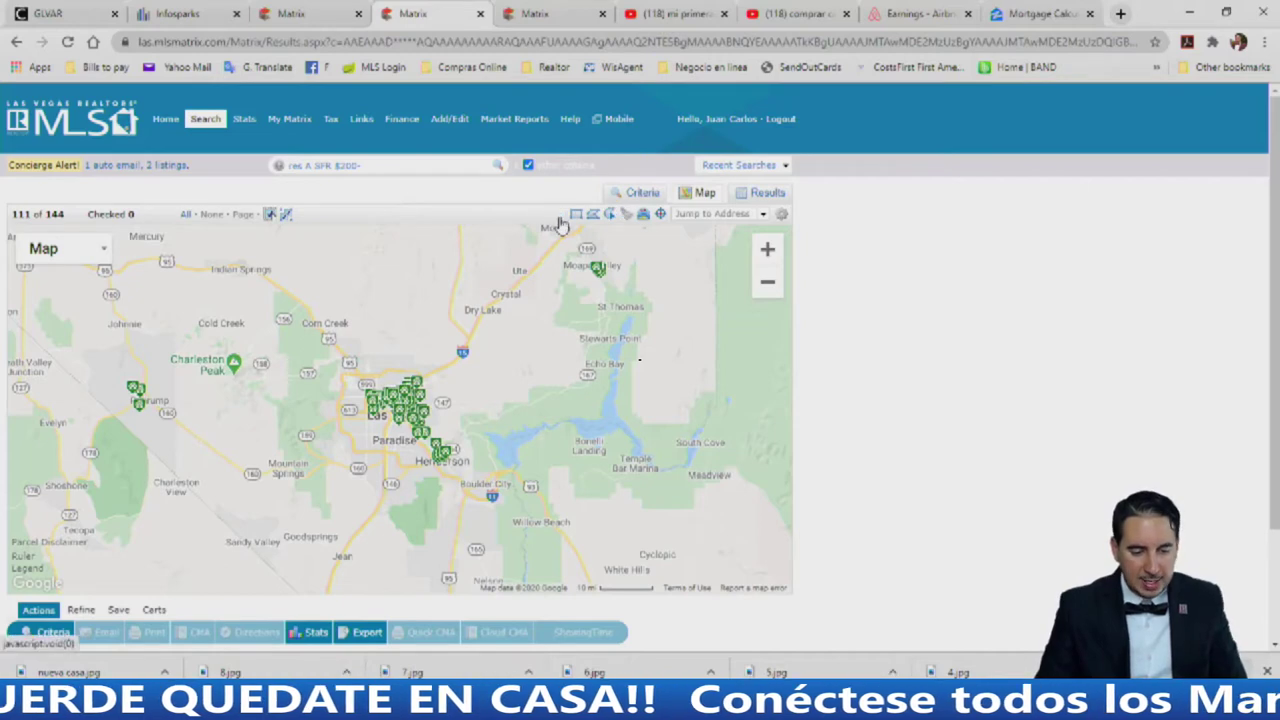
{"action": "scroll", "coordinate": [378, 431], "scroll_direction": "up", "scroll_amount": 2}
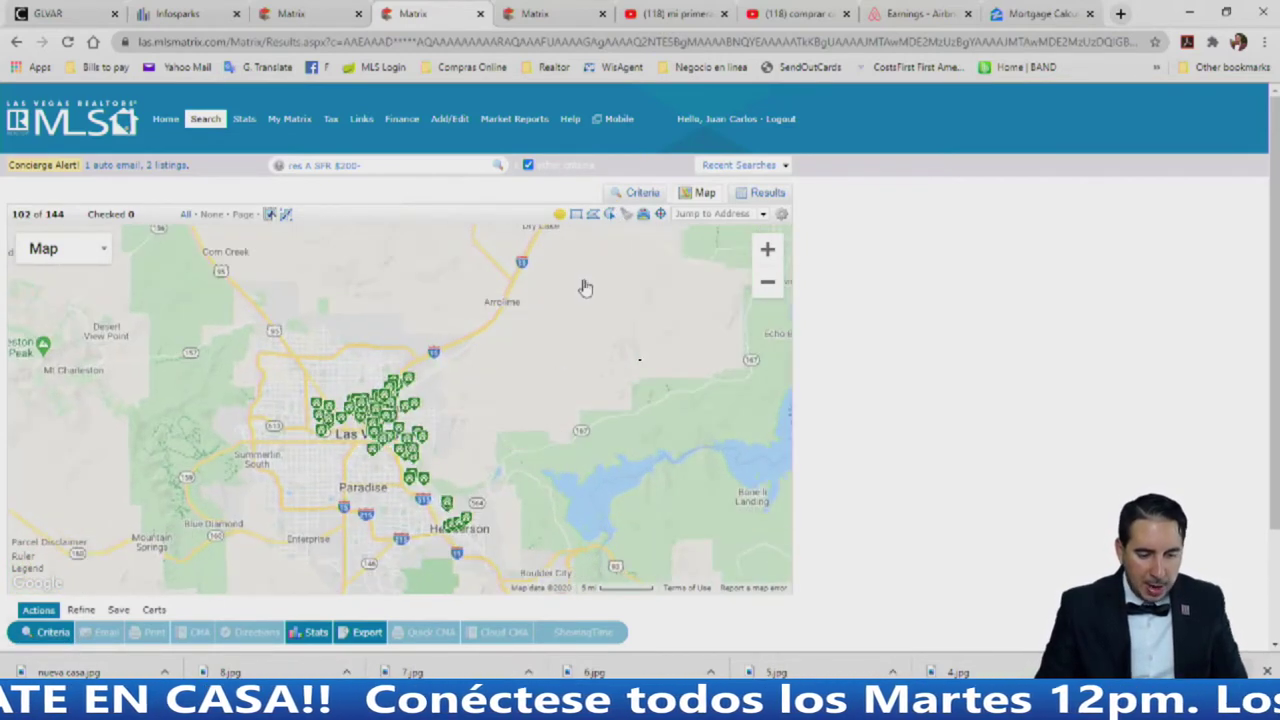
{"action": "left_click_drag", "start_coordinate": [355, 430], "coordinate": [304, 436]}
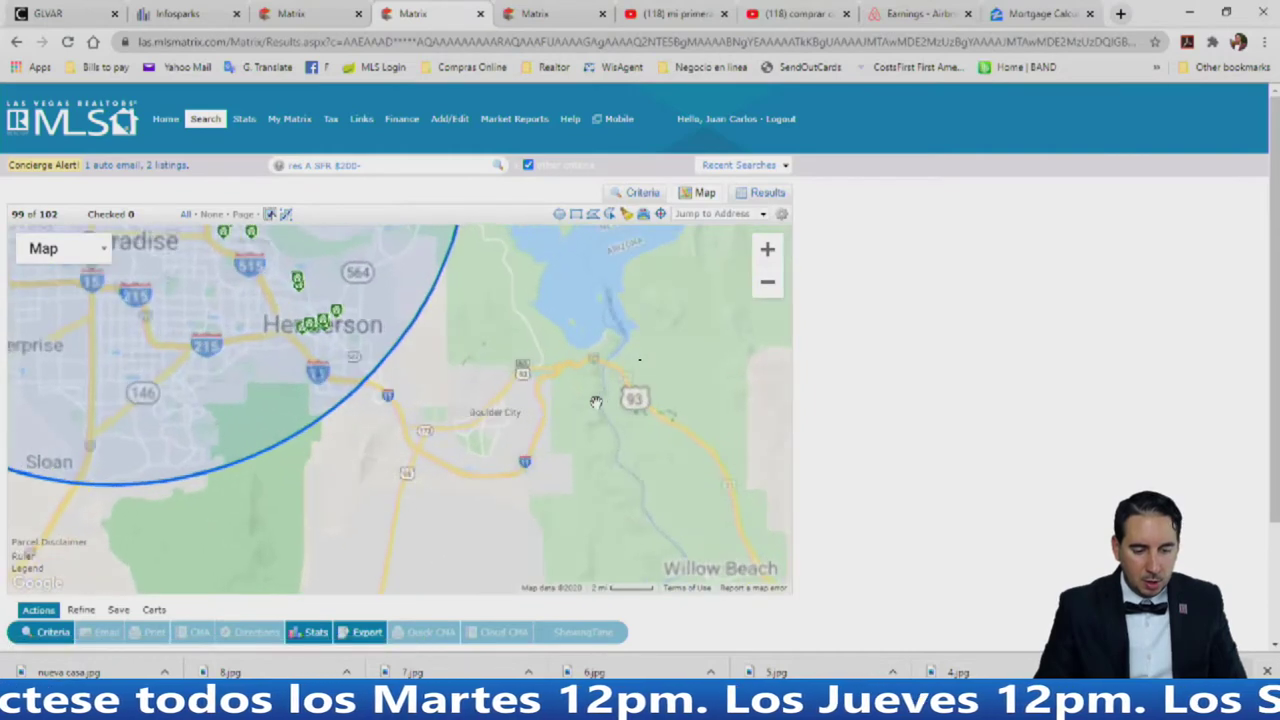
{"action": "left_click", "coordinate": [767, 290]}
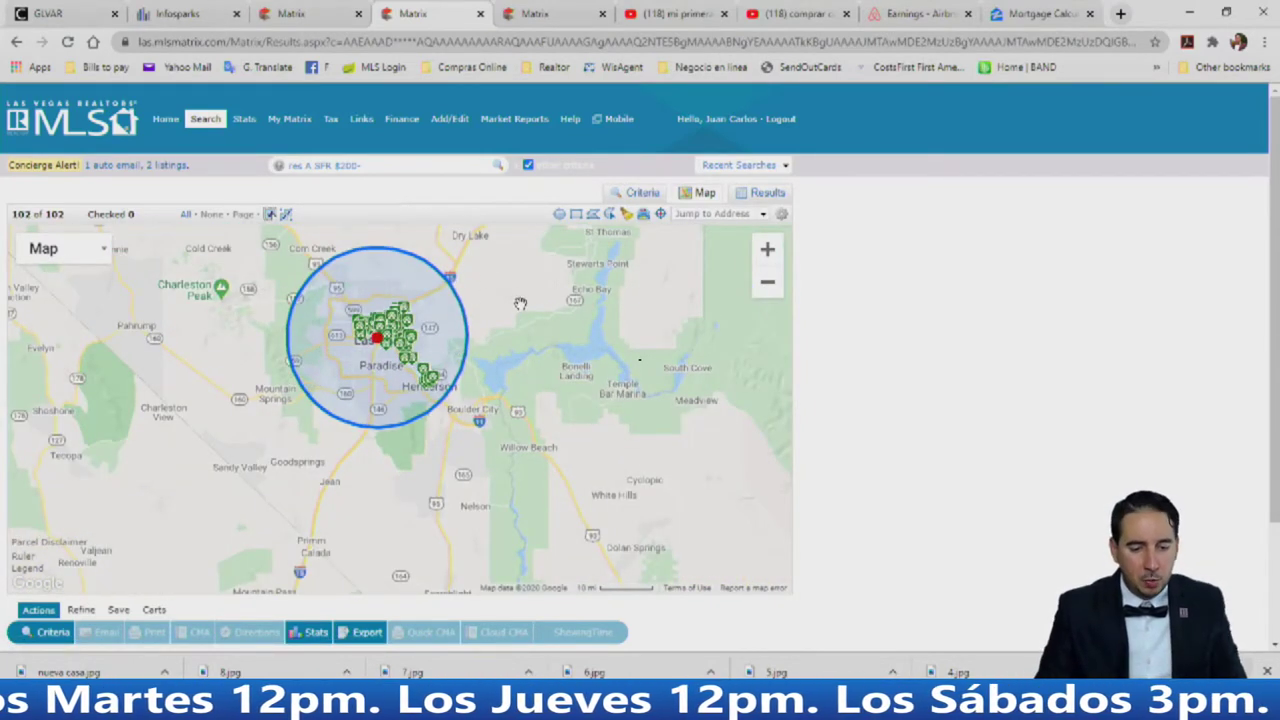
Step: Return to the search criteria and select FHA under Financing Considered in the additional fields
{"action": "left_click", "coordinate": [644, 196]}
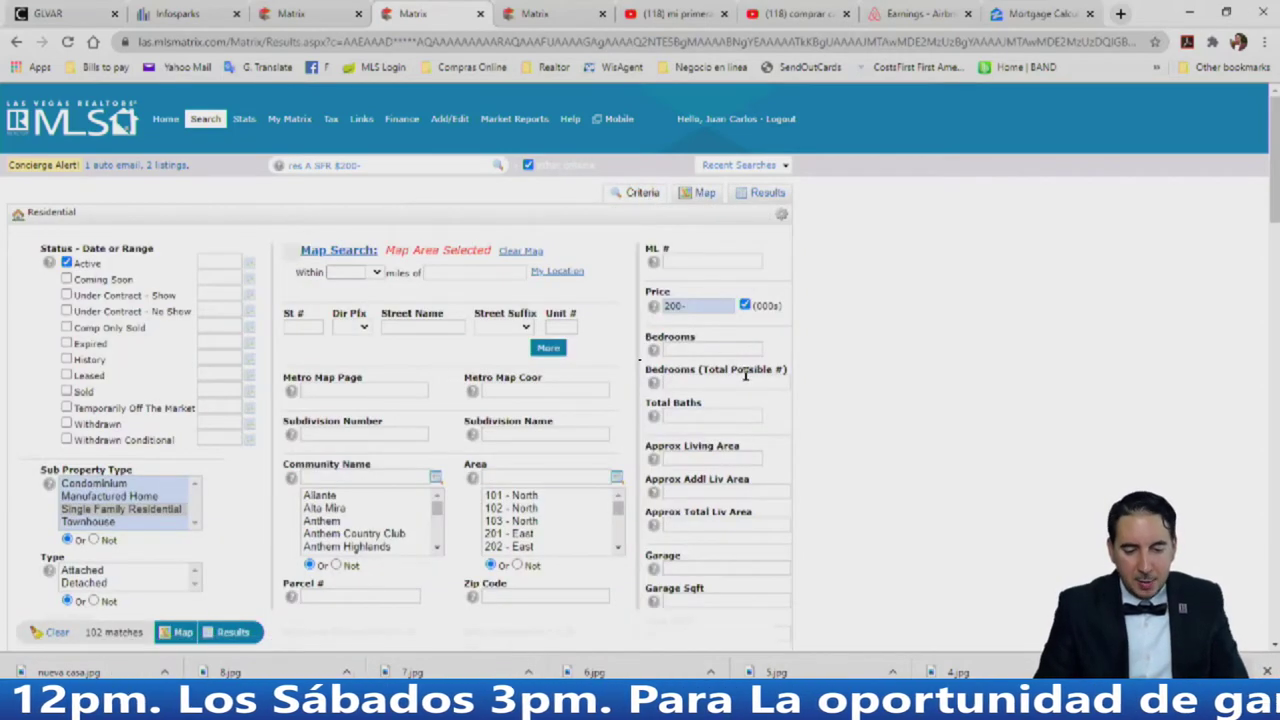
{"action": "mouse_move", "coordinate": [706, 350]}
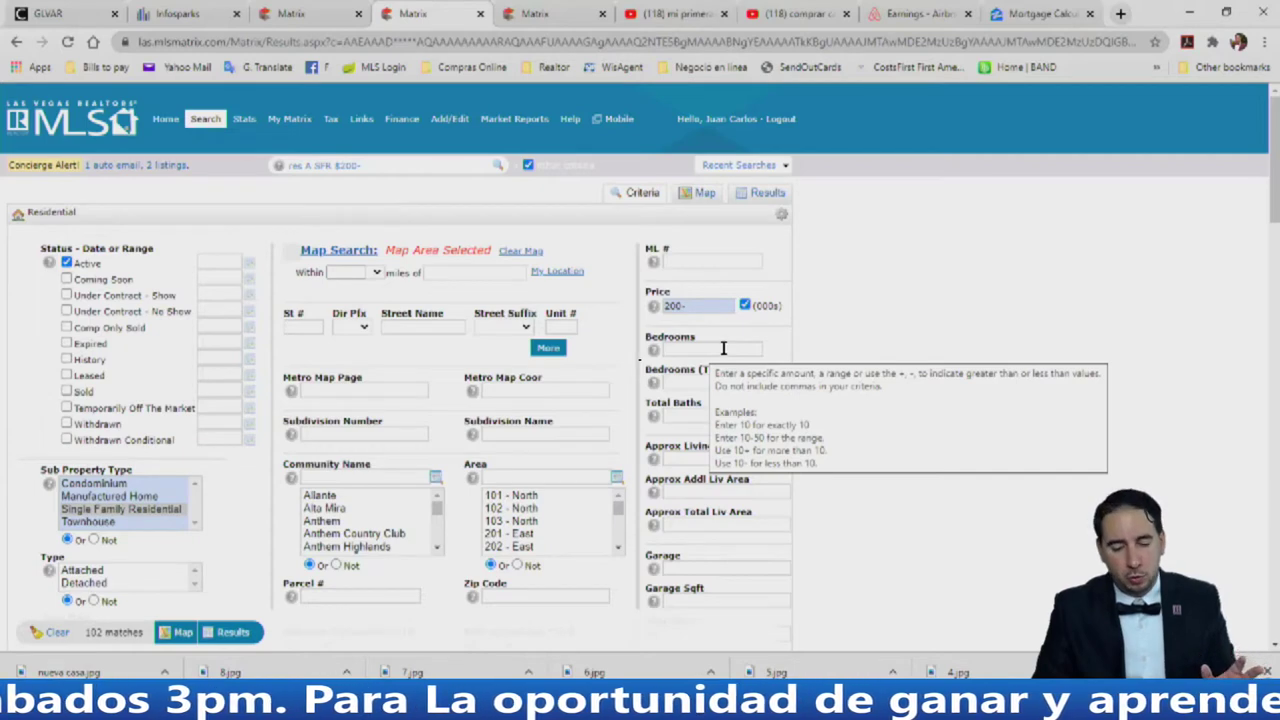
{"action": "left_click", "coordinate": [710, 348]}
{"action": "scroll", "coordinate": [882, 372], "scroll_direction": "down", "scroll_amount": 2}
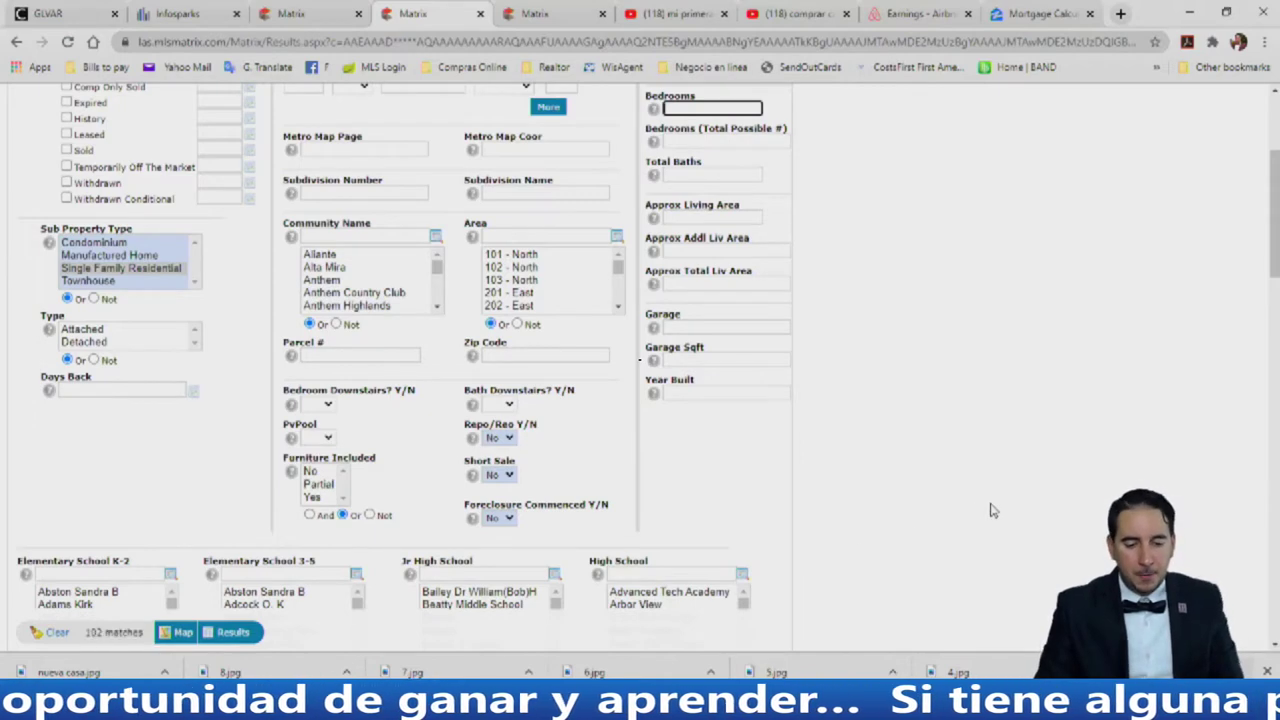
{"action": "scroll", "coordinate": [935, 505], "scroll_direction": "down", "scroll_amount": 2}
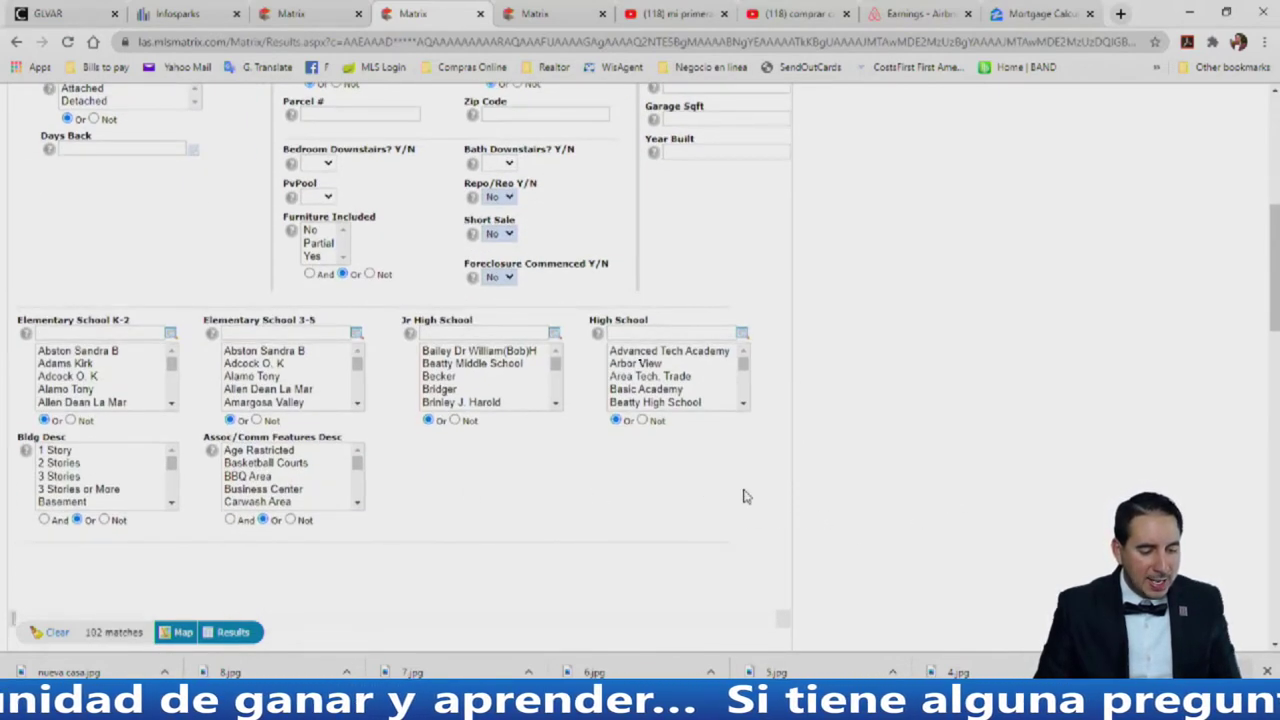
{"action": "scroll", "coordinate": [760, 497], "scroll_direction": "down", "scroll_amount": 2}
{"action": "left_click", "coordinate": [205, 492]}
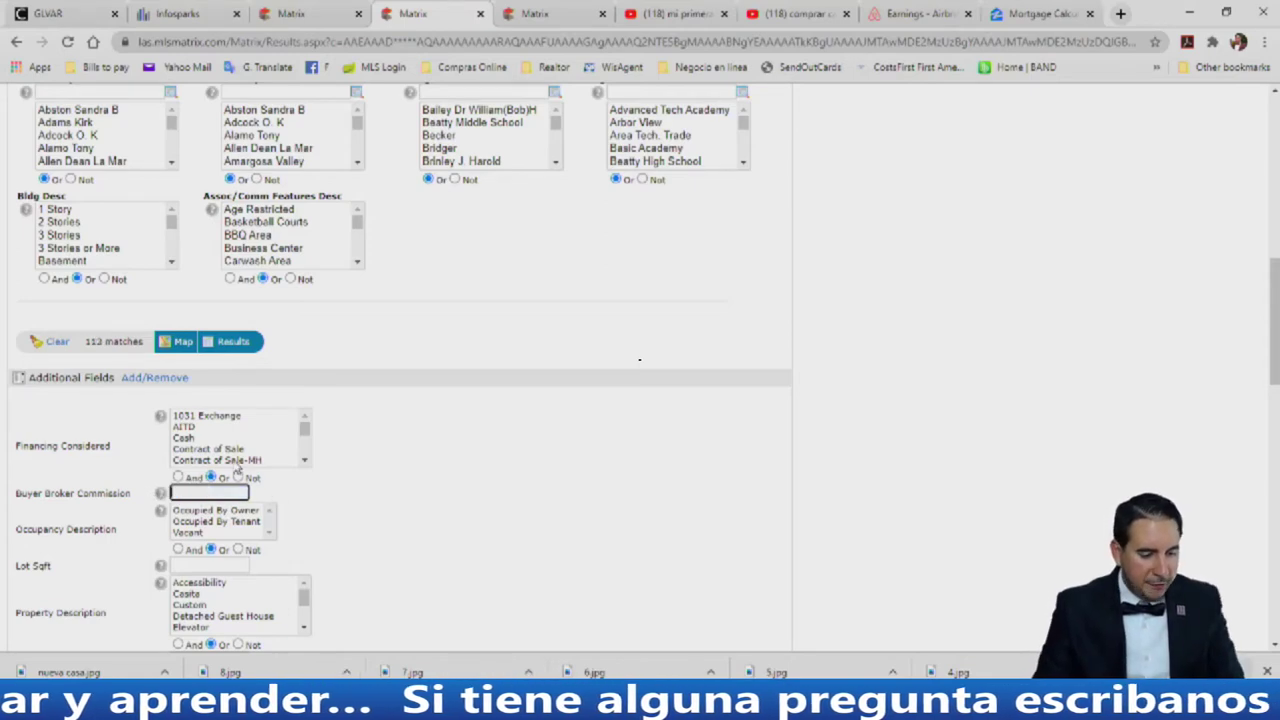
{"action": "scroll", "coordinate": [255, 460], "scroll_direction": "up", "scroll_amount": 1}
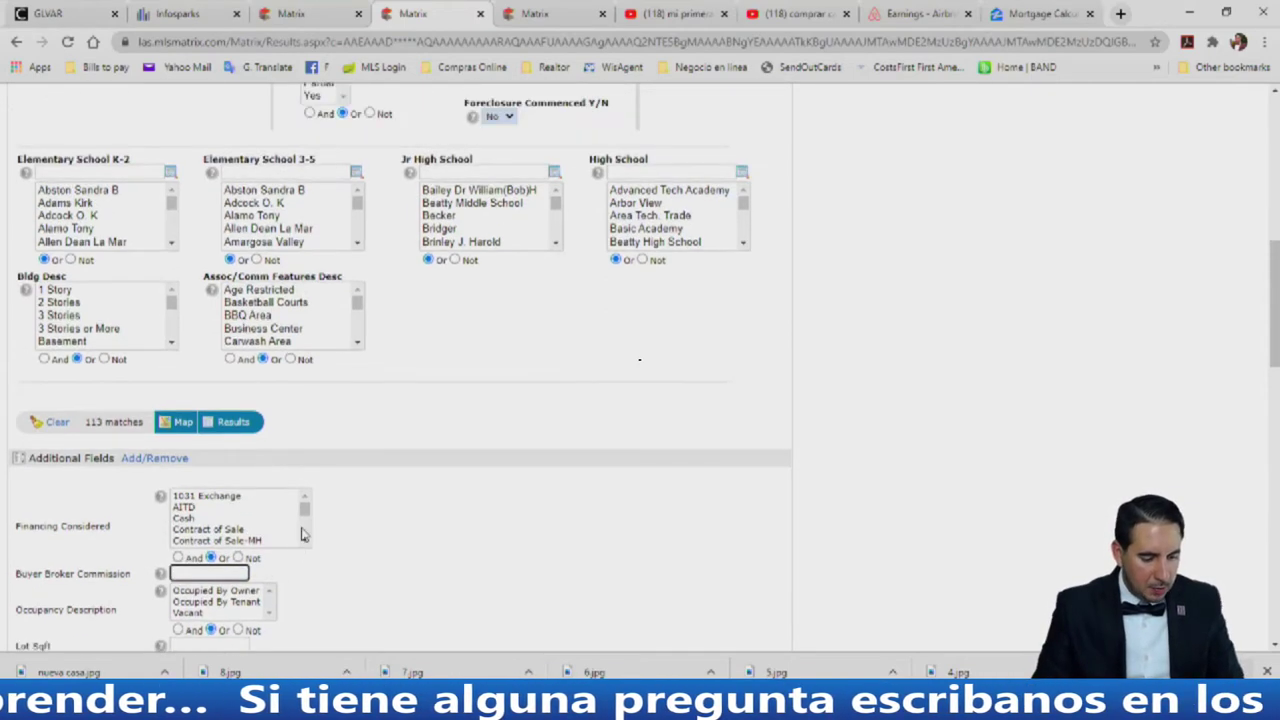
{"action": "left_click", "coordinate": [305, 545]}
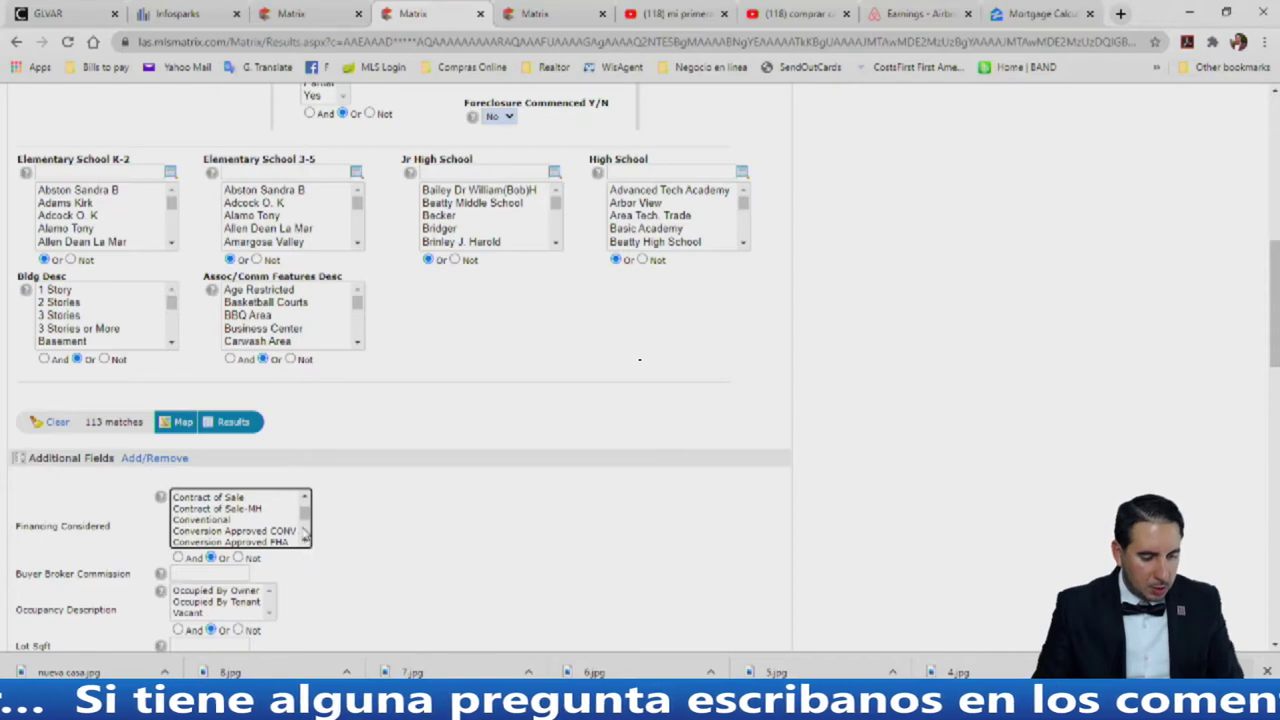
{"action": "scroll", "coordinate": [305, 512], "scroll_direction": "up", "scroll_amount": 1}
{"action": "scroll", "coordinate": [305, 510], "scroll_direction": "down", "scroll_amount": 1}
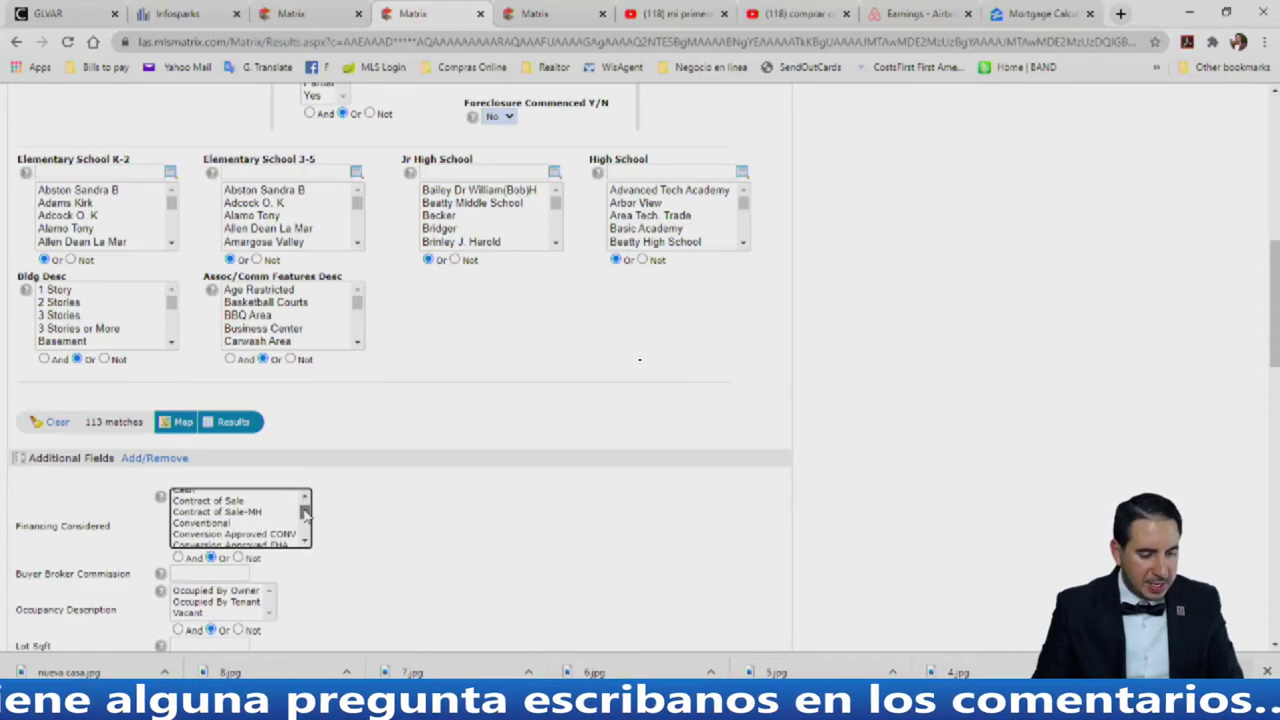
{"action": "scroll", "coordinate": [305, 512], "scroll_direction": "up", "scroll_amount": 1}
{"action": "scroll", "coordinate": [305, 513], "scroll_direction": "down", "scroll_amount": 2}
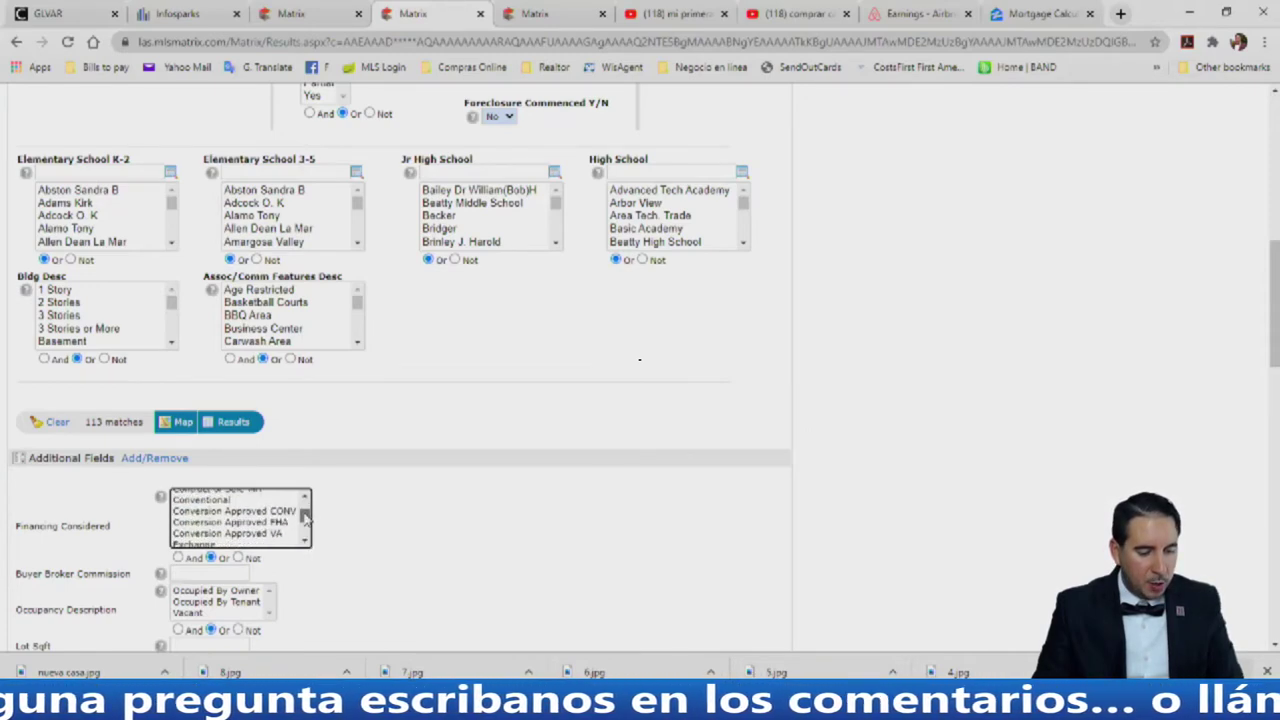
{"action": "scroll", "coordinate": [305, 516], "scroll_direction": "down", "scroll_amount": 1}
{"action": "scroll", "coordinate": [305, 517], "scroll_direction": "up", "scroll_amount": 1}
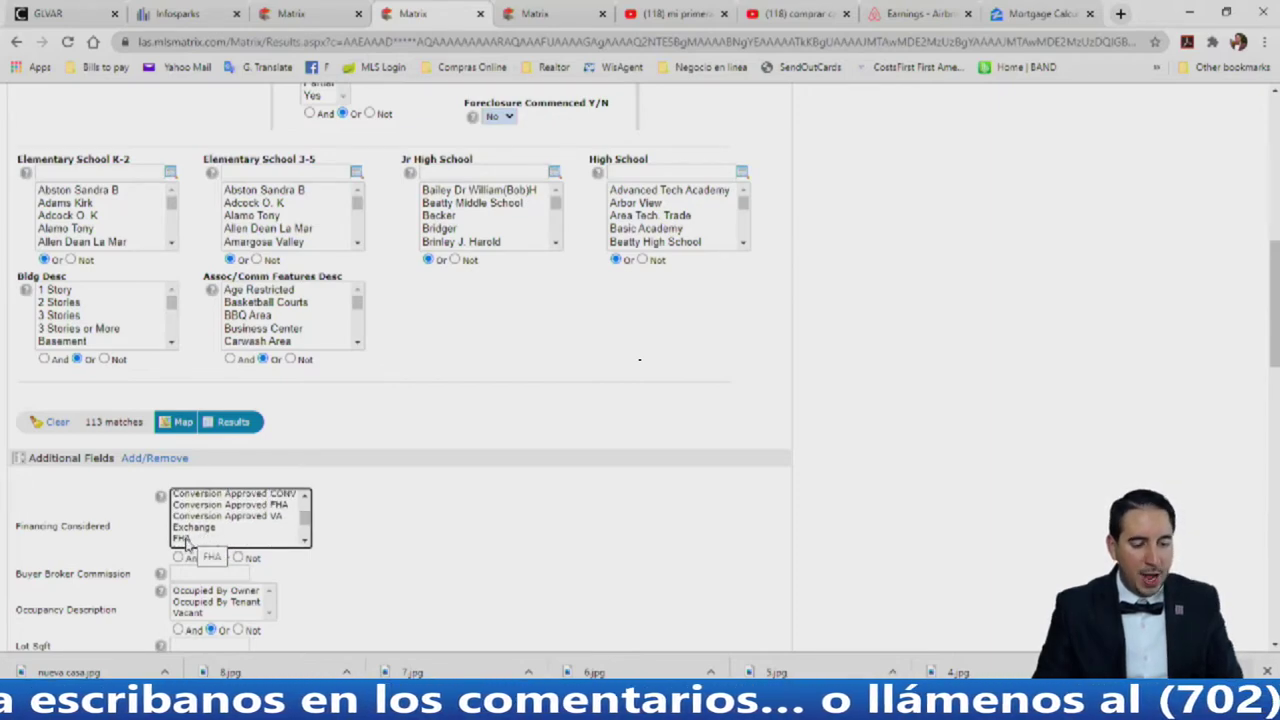
{"action": "left_click_drag", "start_coordinate": [185, 540], "coordinate": [198, 546]}
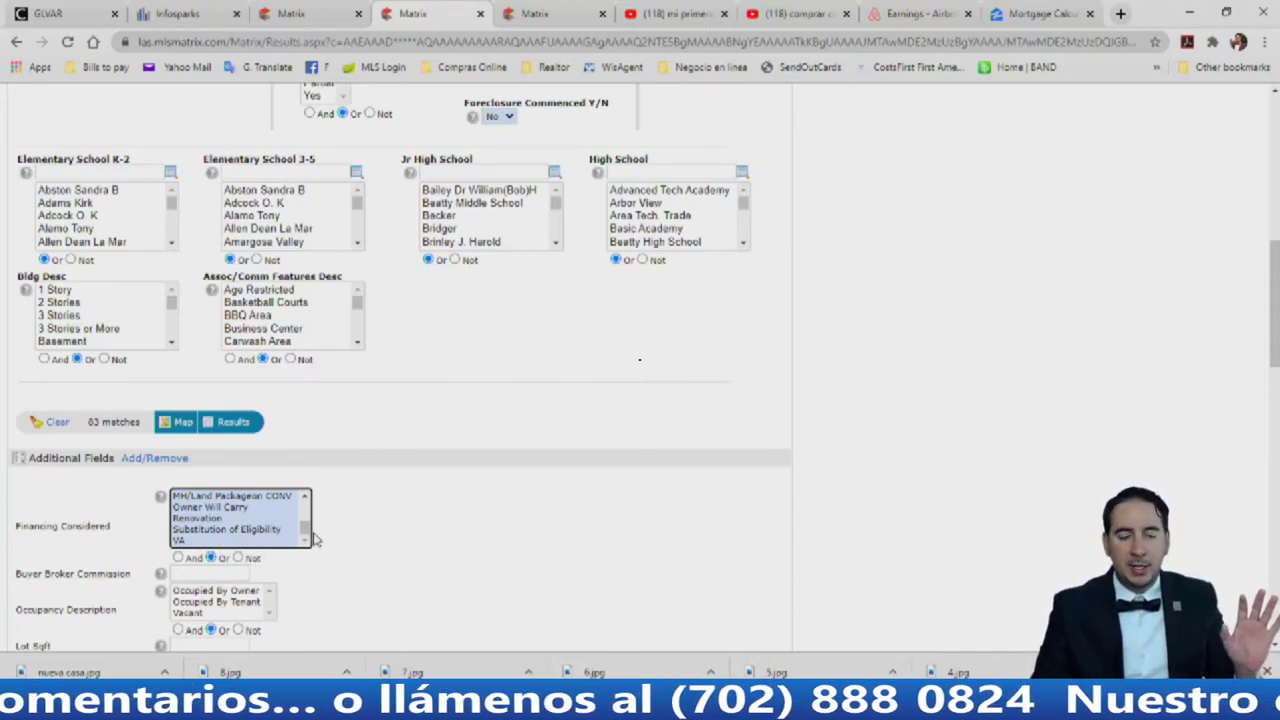
{"action": "scroll", "coordinate": [305, 527], "scroll_direction": "up", "scroll_amount": 2}
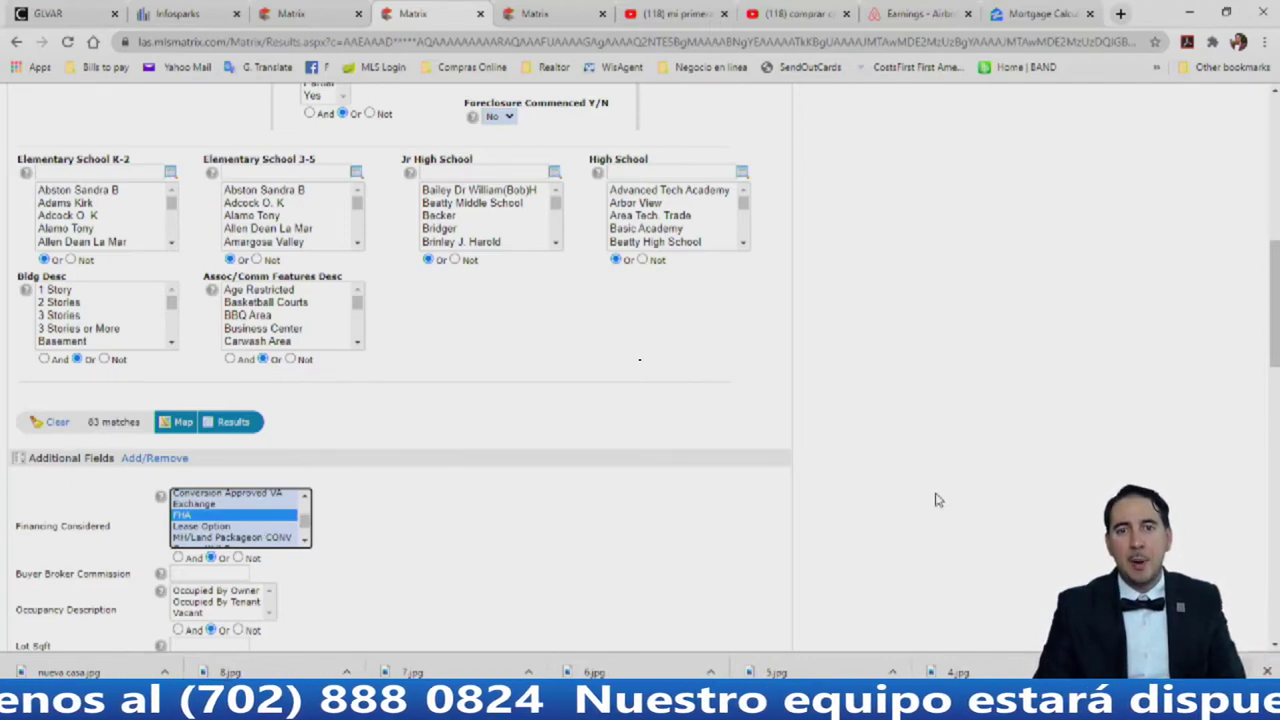
Step: Set the criteria to 3+ bedrooms and 2+ total baths
{"action": "scroll", "coordinate": [916, 470], "scroll_direction": "up", "scroll_amount": 6}
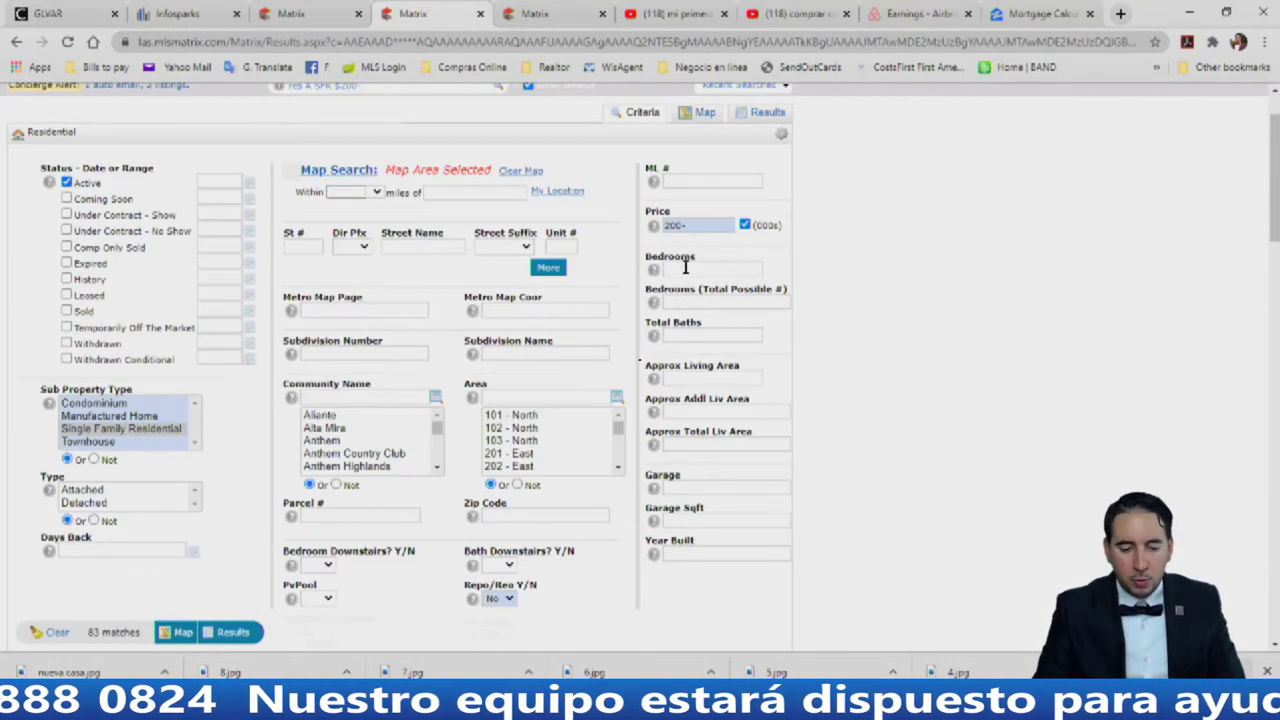
{"action": "left_click", "coordinate": [685, 268]}
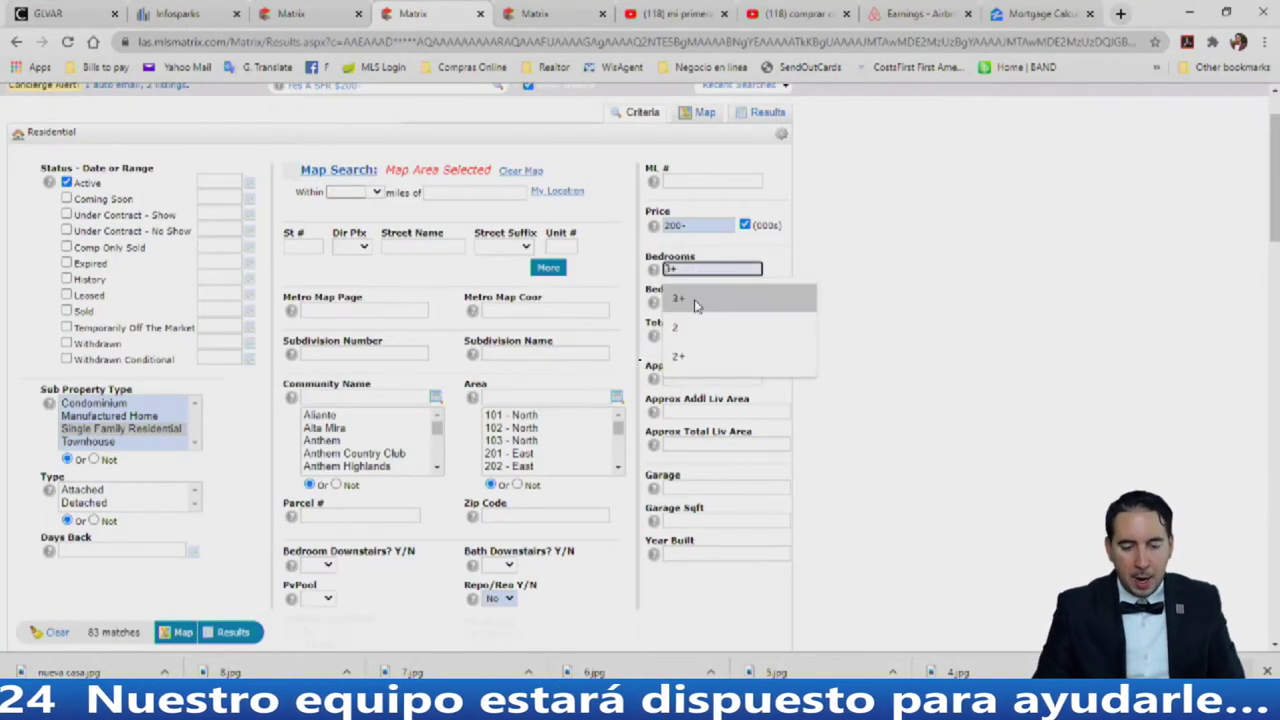
{"action": "left_click", "coordinate": [697, 305]}
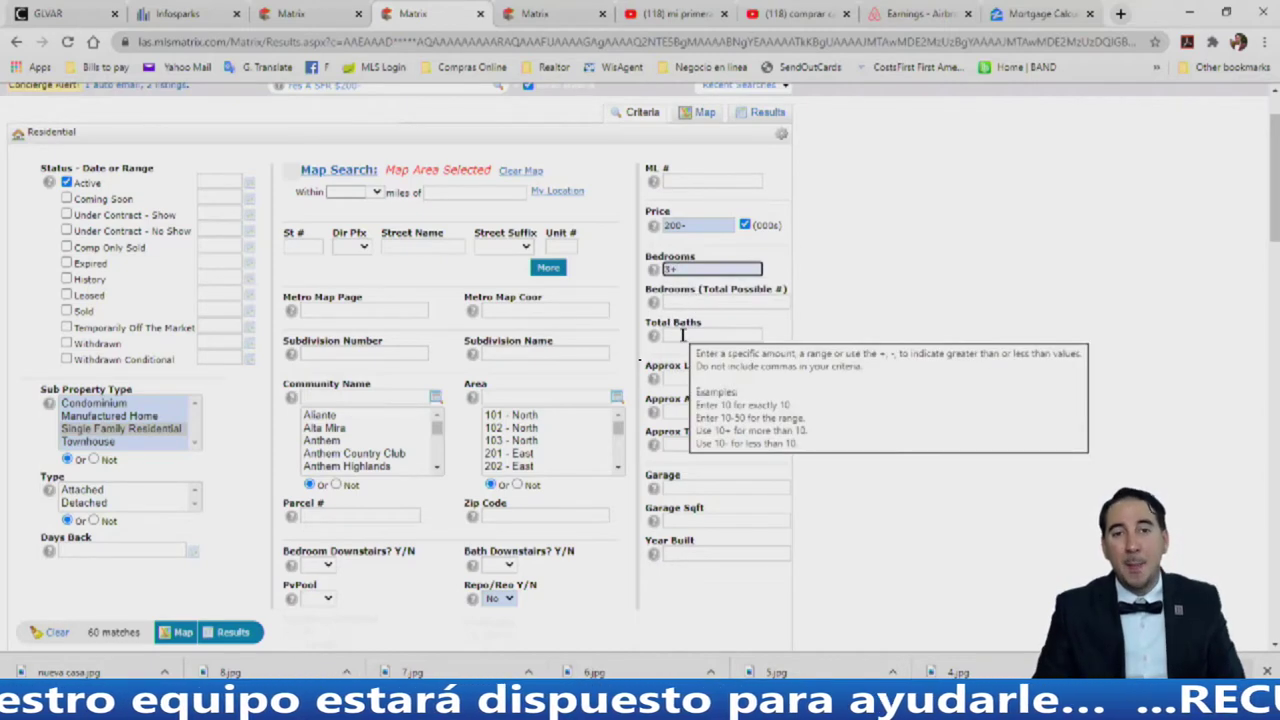
{"action": "left_click", "coordinate": [683, 335]}
{"action": "left_click", "coordinate": [688, 362]}
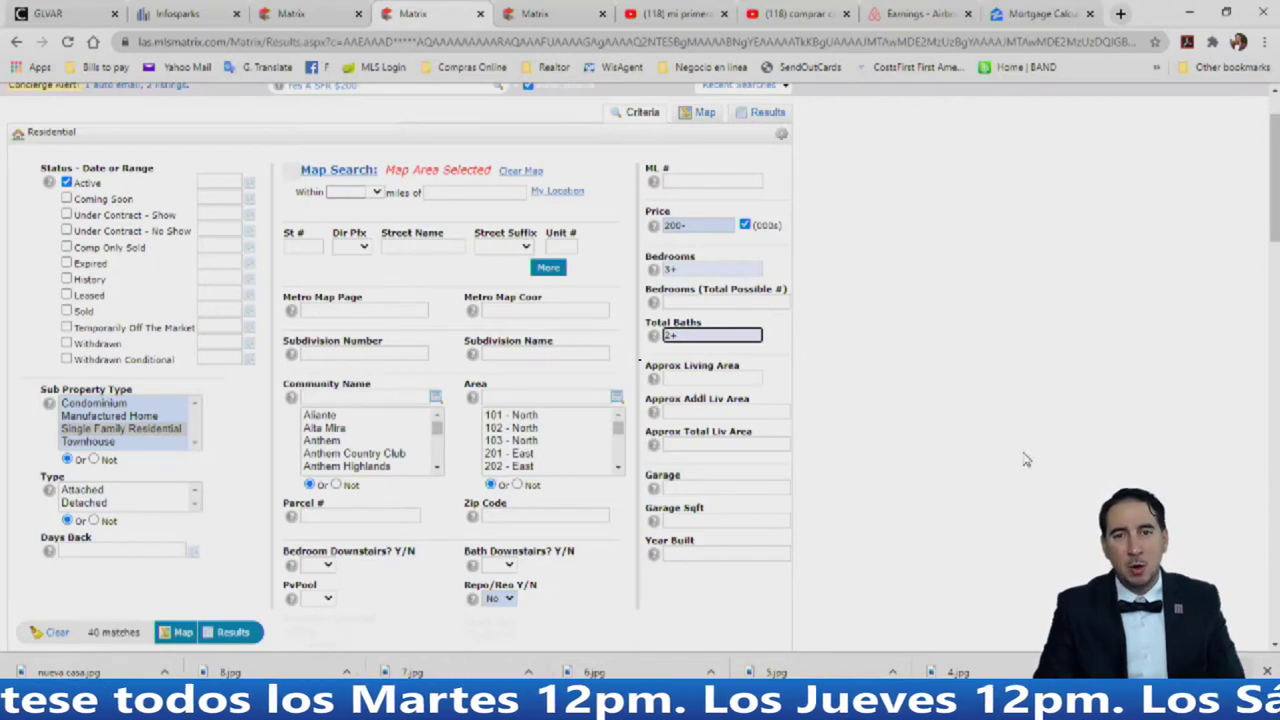
Step: Show the filtered listings on the map and examine how they are distributed inside the Las Vegas search circle
{"action": "scroll", "coordinate": [1050, 450], "scroll_direction": "down", "scroll_amount": 3}
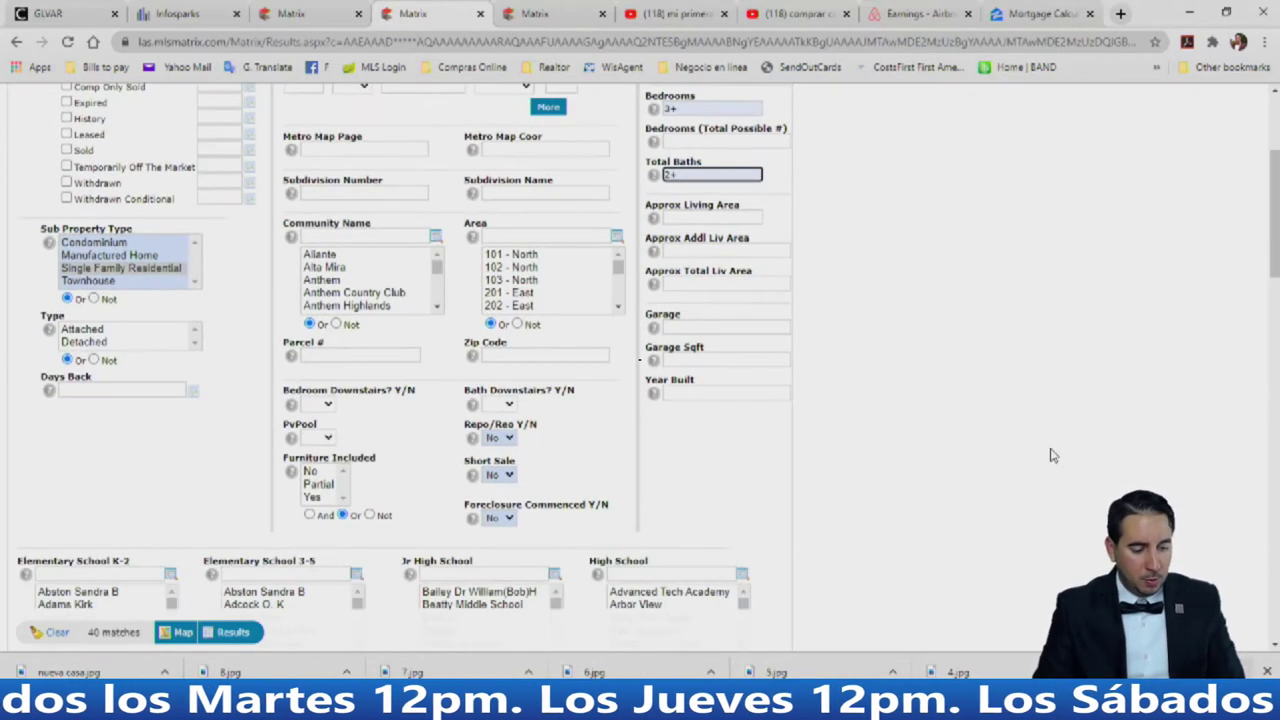
{"action": "scroll", "coordinate": [1050, 457], "scroll_direction": "up", "scroll_amount": 4}
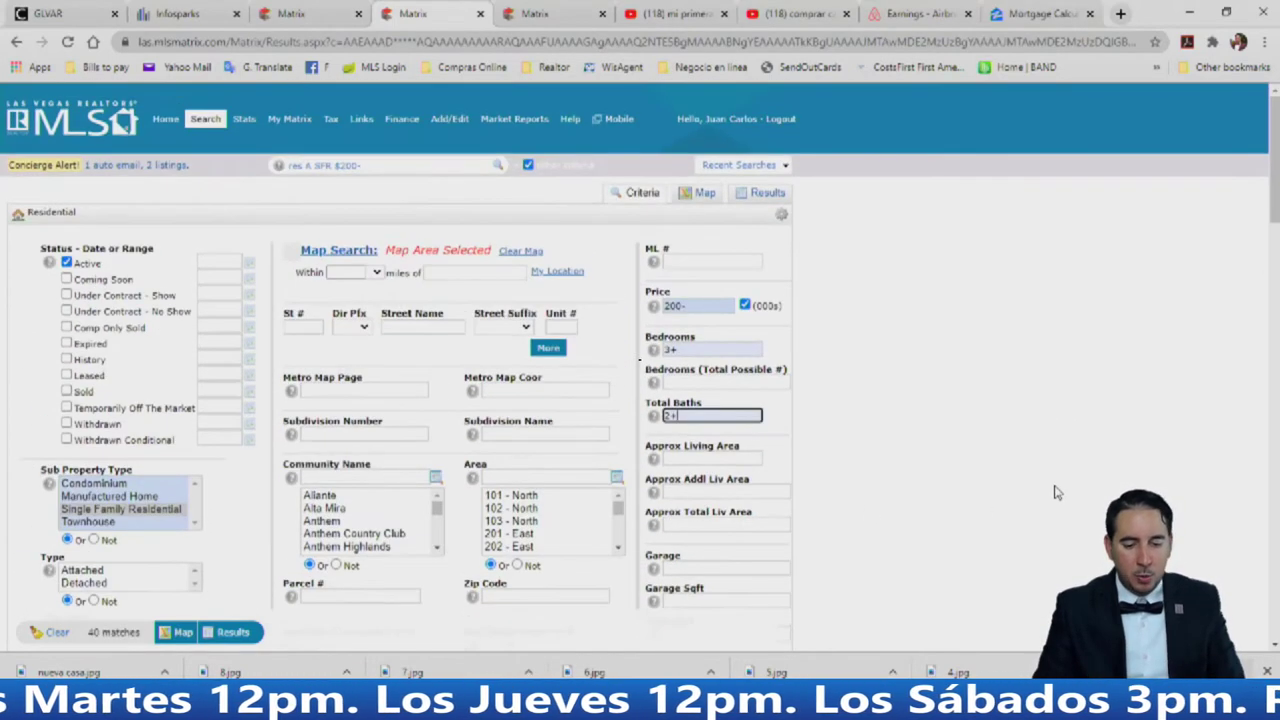
{"action": "left_click", "coordinate": [702, 192]}
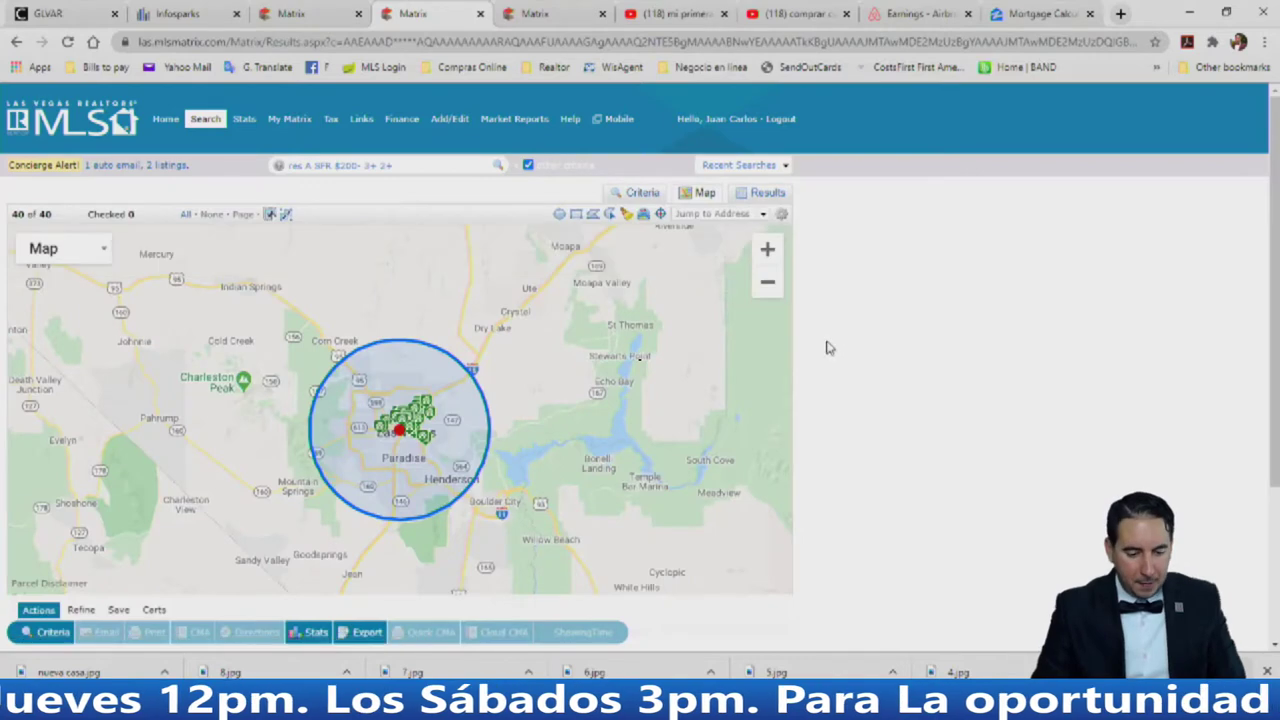
{"action": "scroll", "coordinate": [457, 432], "scroll_direction": "up", "scroll_amount": 2}
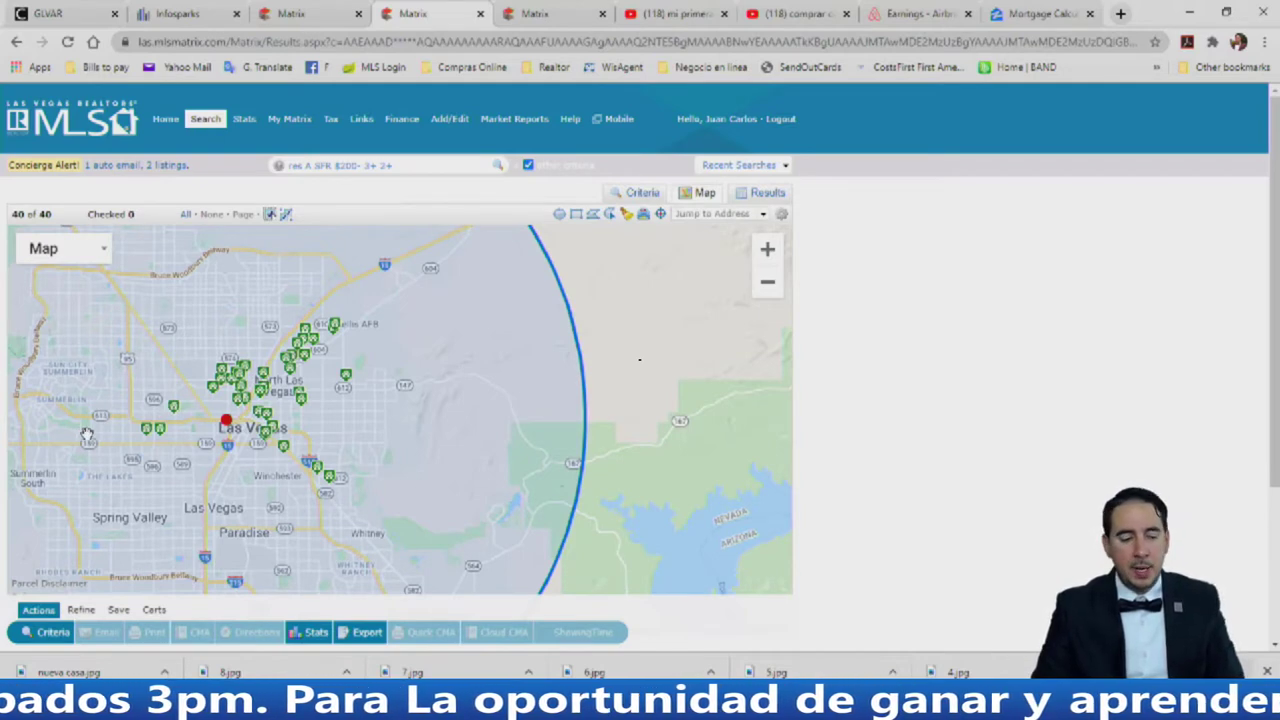
{"action": "left_click_drag", "start_coordinate": [306, 487], "coordinate": [533, 443]}
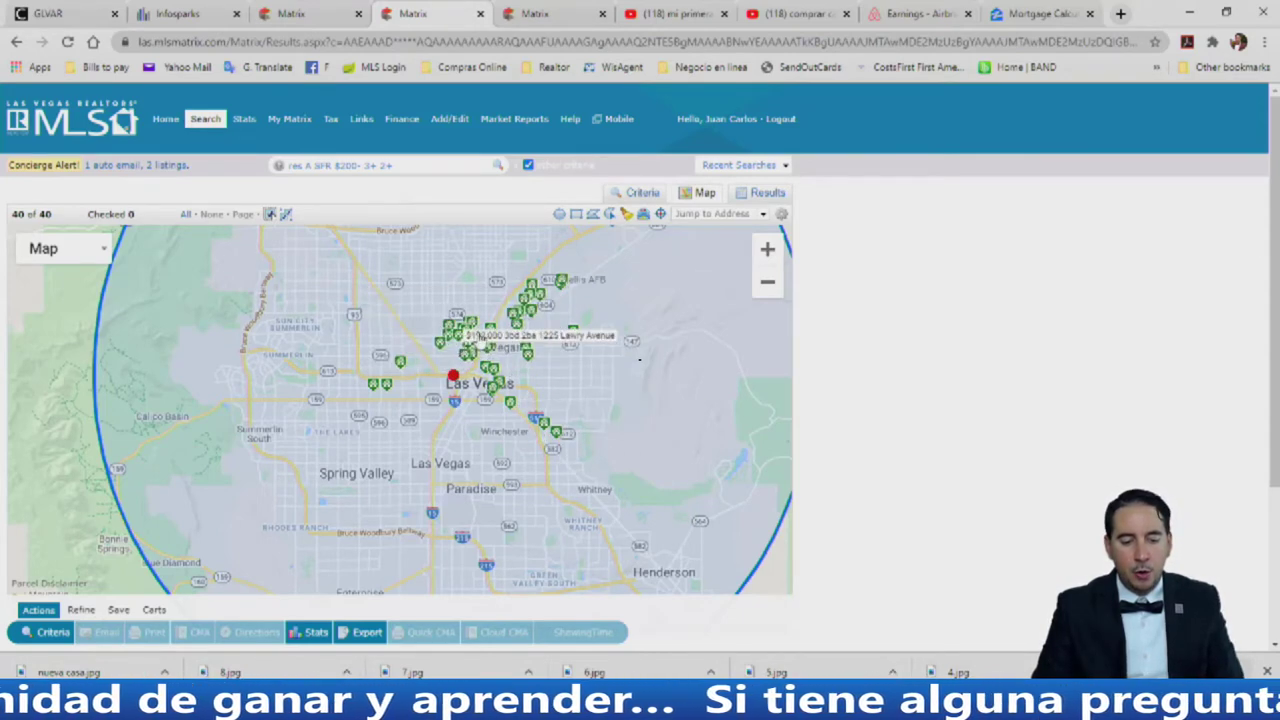
{"action": "left_click", "coordinate": [453, 402]}
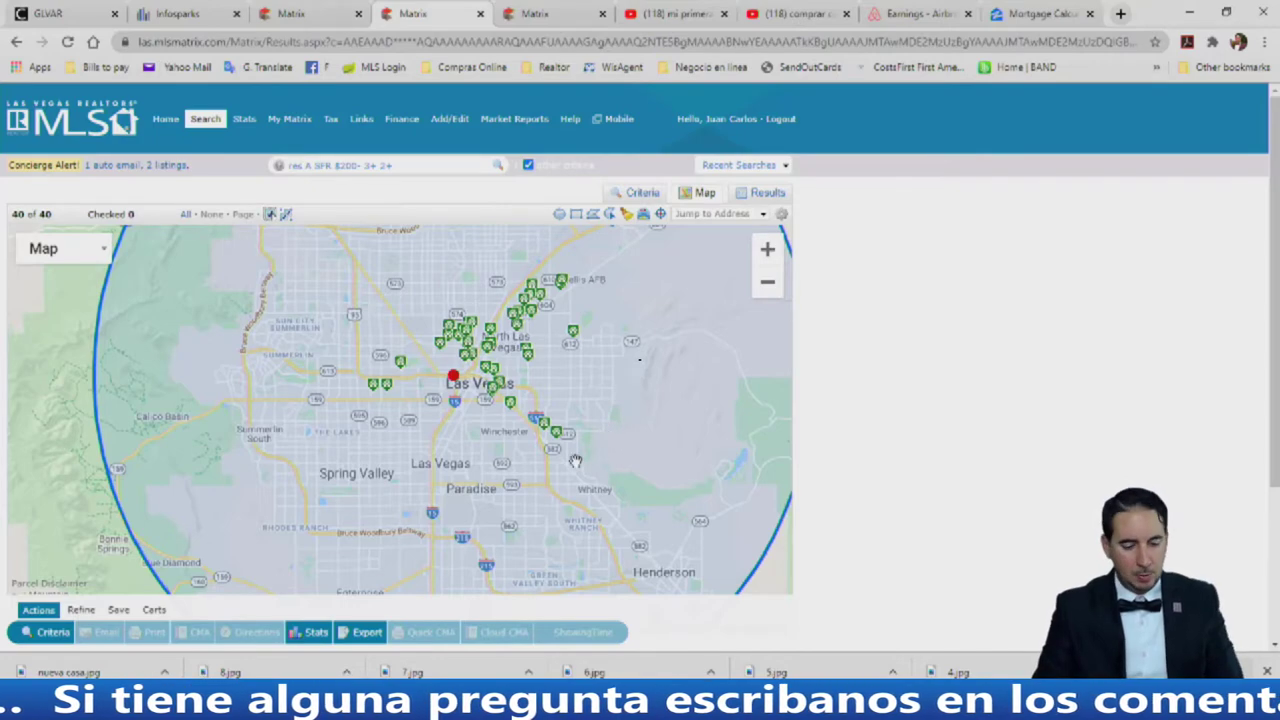
{"action": "left_click_drag", "start_coordinate": [597, 475], "coordinate": [596, 367]}
{"action": "left_click_drag", "start_coordinate": [596, 344], "coordinate": [606, 528]}
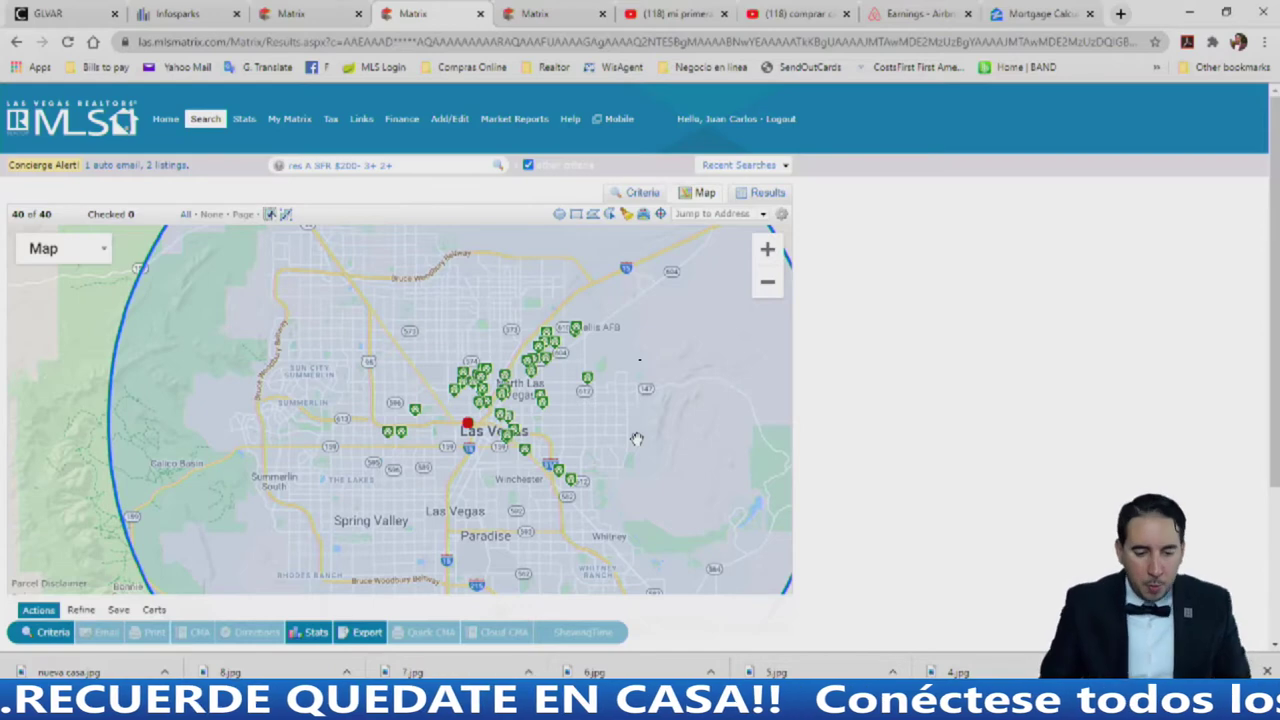
Step: Return to the search criteria and set the sub property type to both Condominium and Townhouse
{"action": "left_click", "coordinate": [642, 194]}
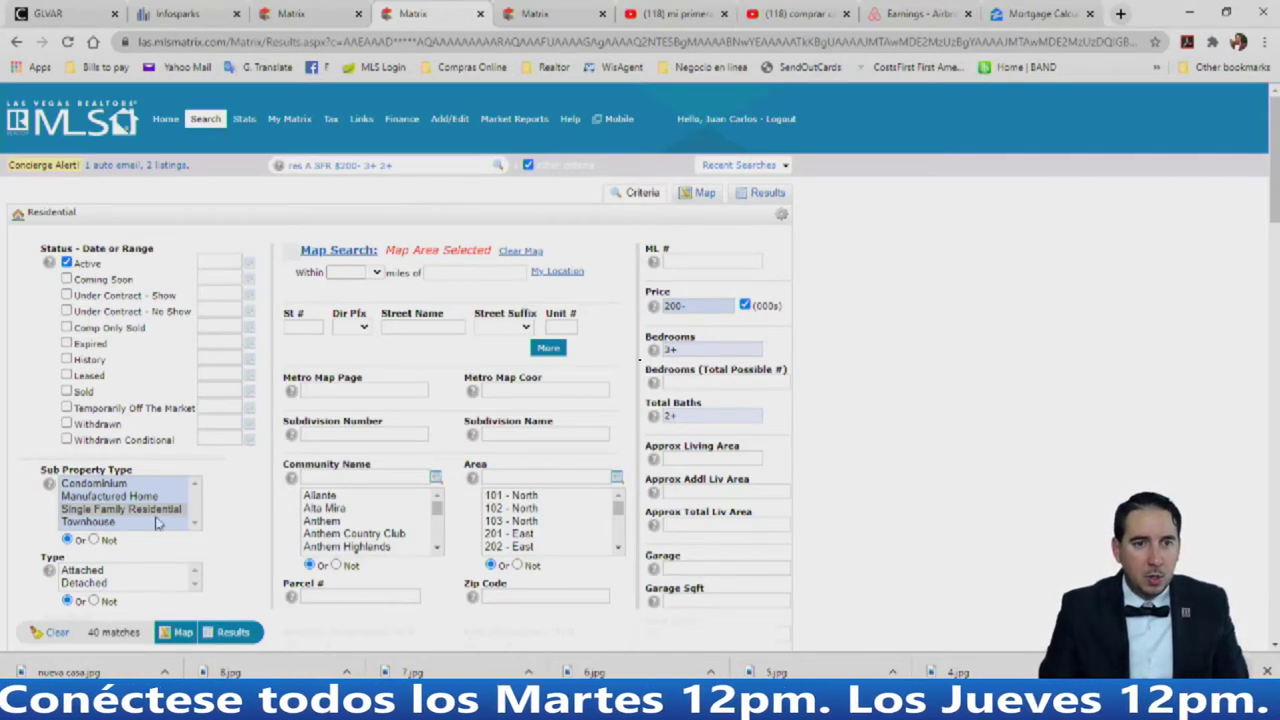
{"action": "left_click", "coordinate": [115, 484]}
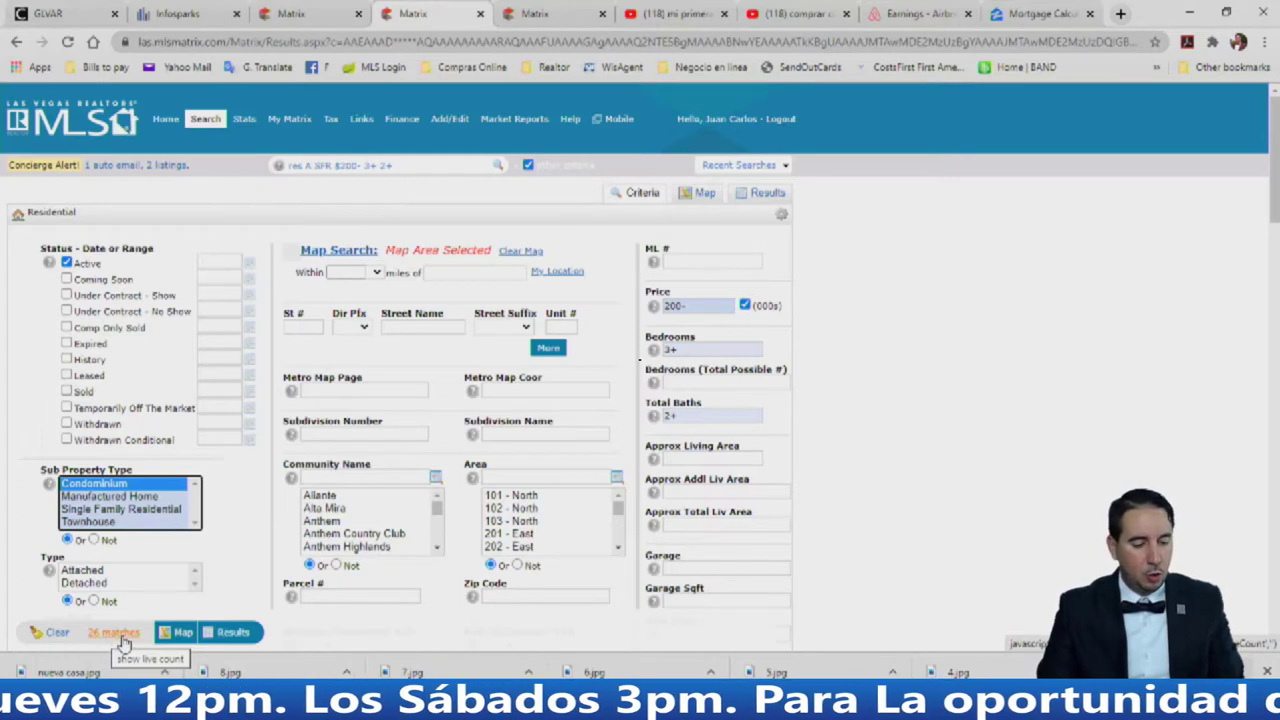
{"action": "left_click", "coordinate": [100, 522], "text": "shift"}
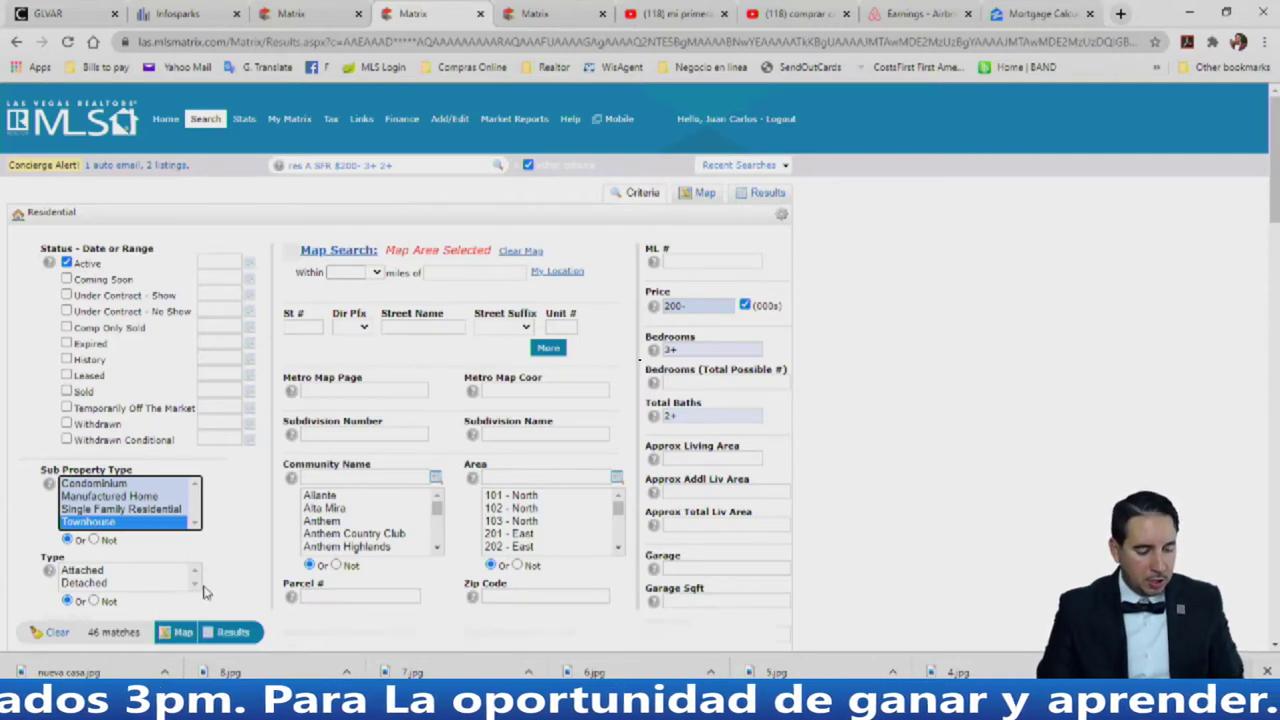
{"action": "left_click", "coordinate": [139, 488]}
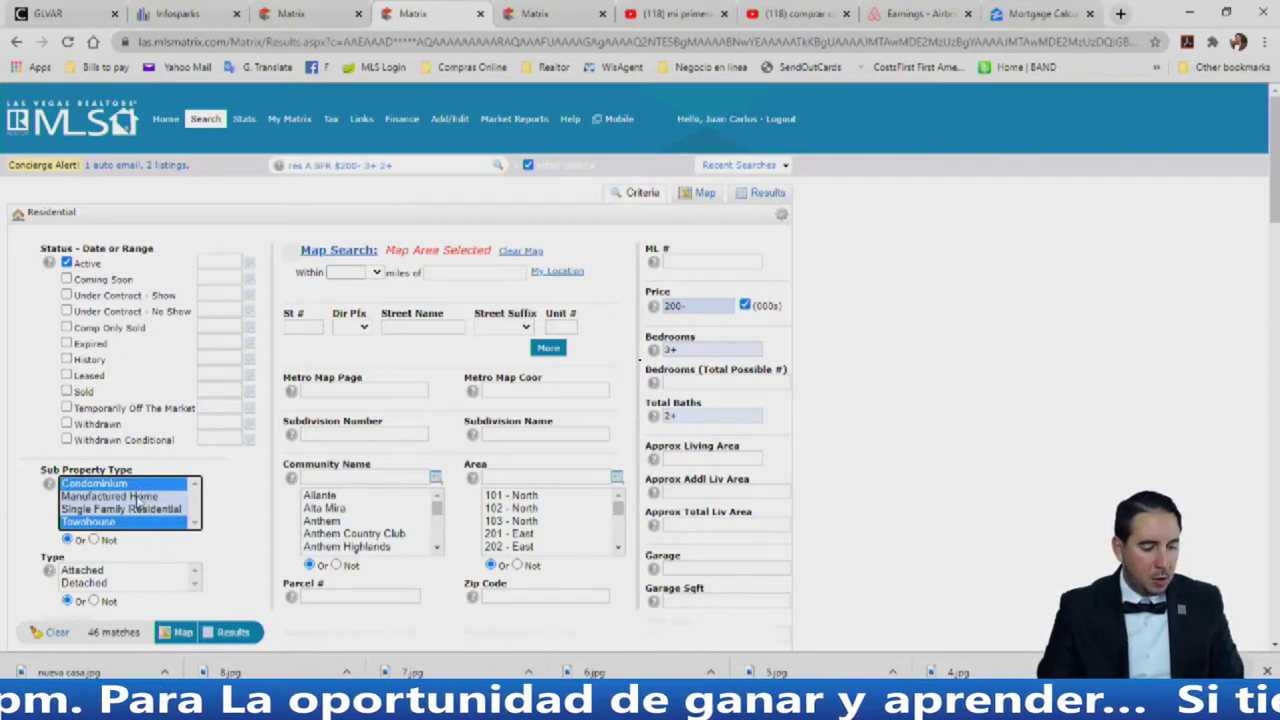
Step: Add Single Family Residential to the selected sub property types and examine the matching listings on the Las Vegas map
{"action": "left_click", "coordinate": [134, 512], "text": "ctrl"}
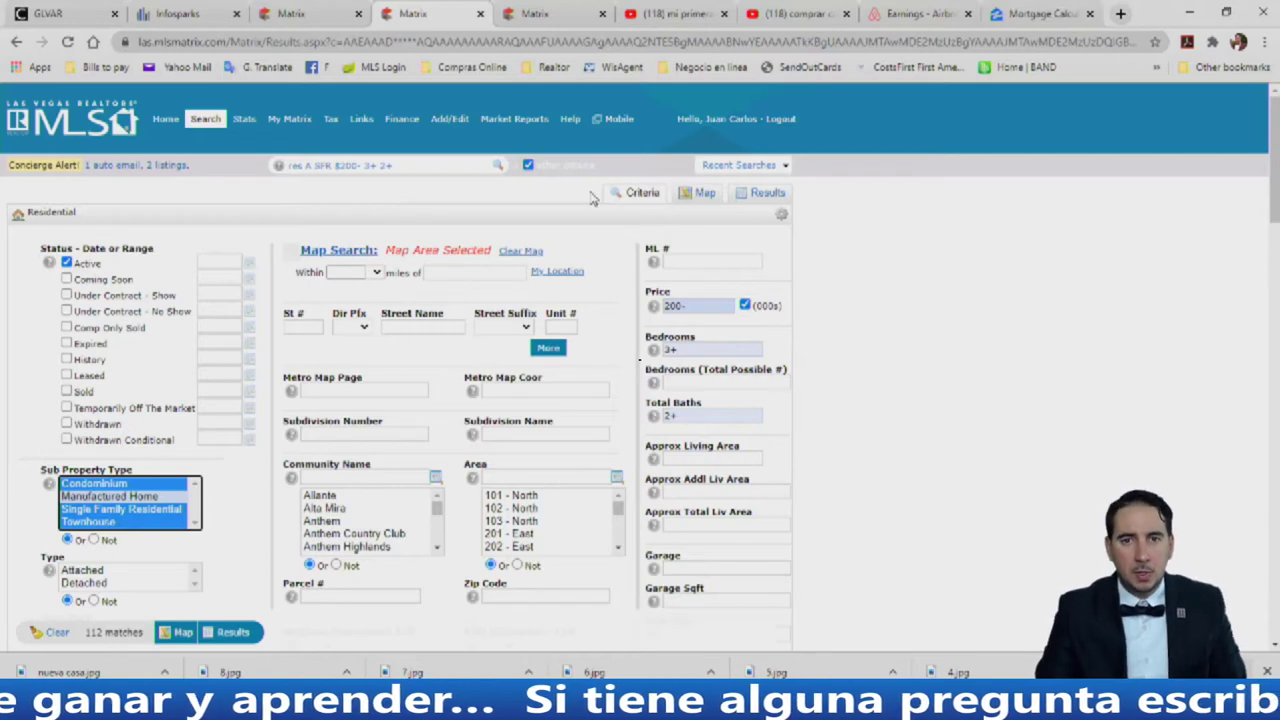
{"action": "left_click", "coordinate": [690, 194]}
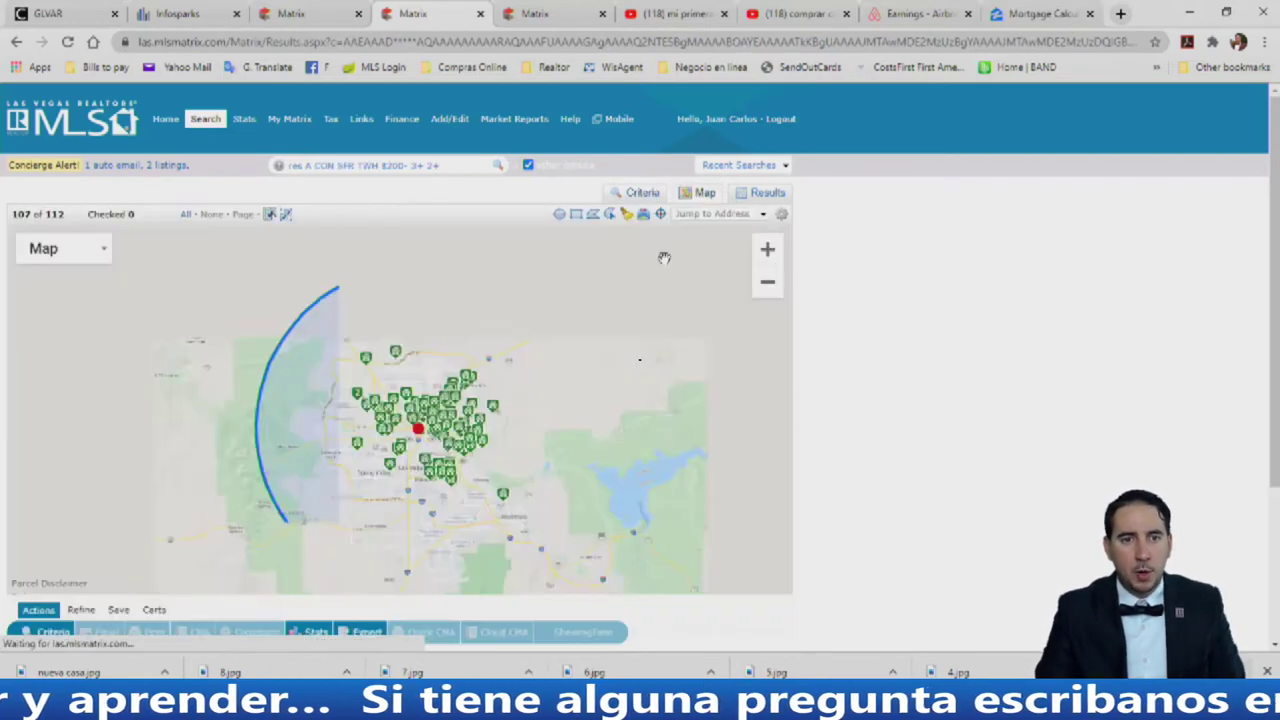
{"action": "scroll", "coordinate": [418, 418], "scroll_direction": "up", "scroll_amount": 2}
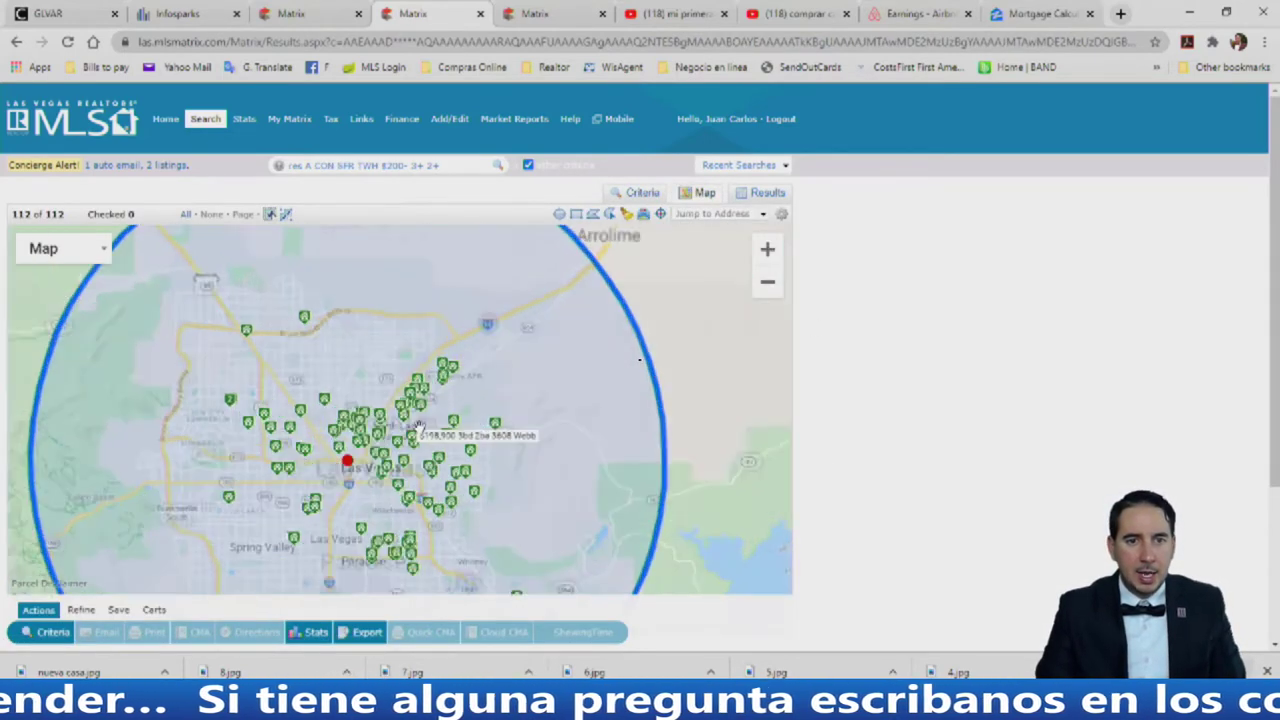
{"action": "left_click", "coordinate": [403, 462]}
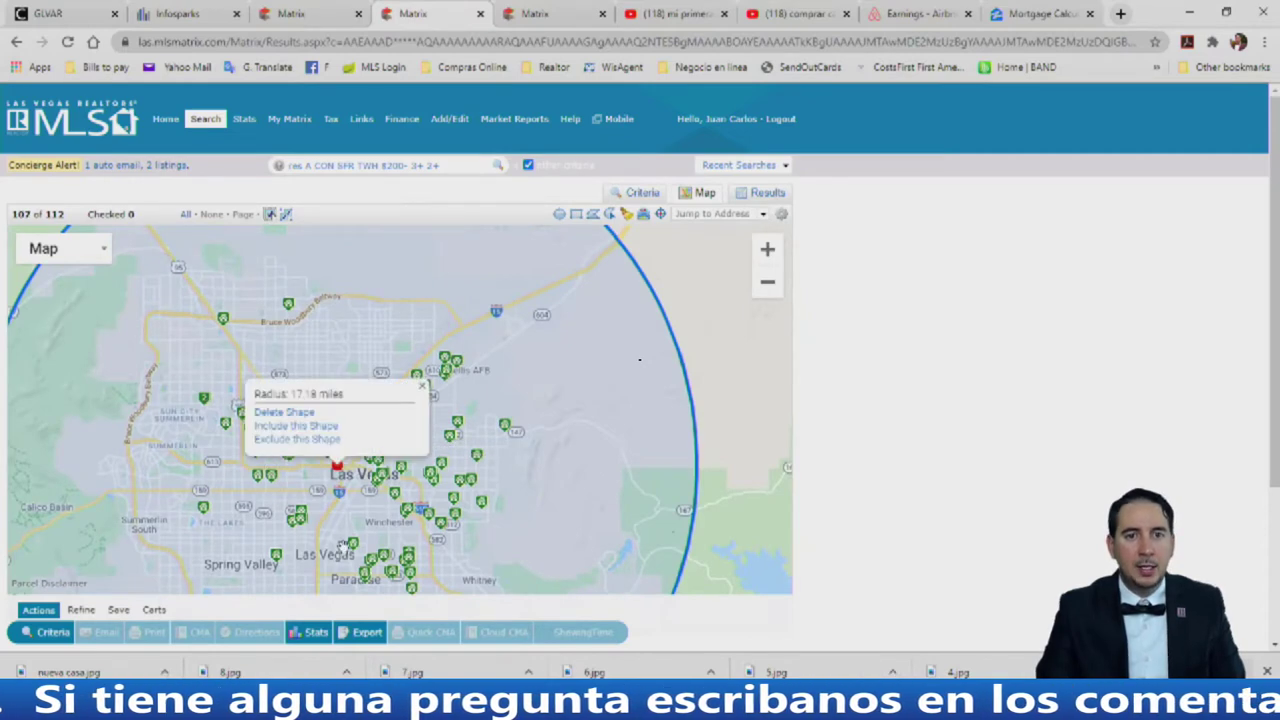
{"action": "scroll", "coordinate": [497, 462], "scroll_direction": "down", "scroll_amount": 1}
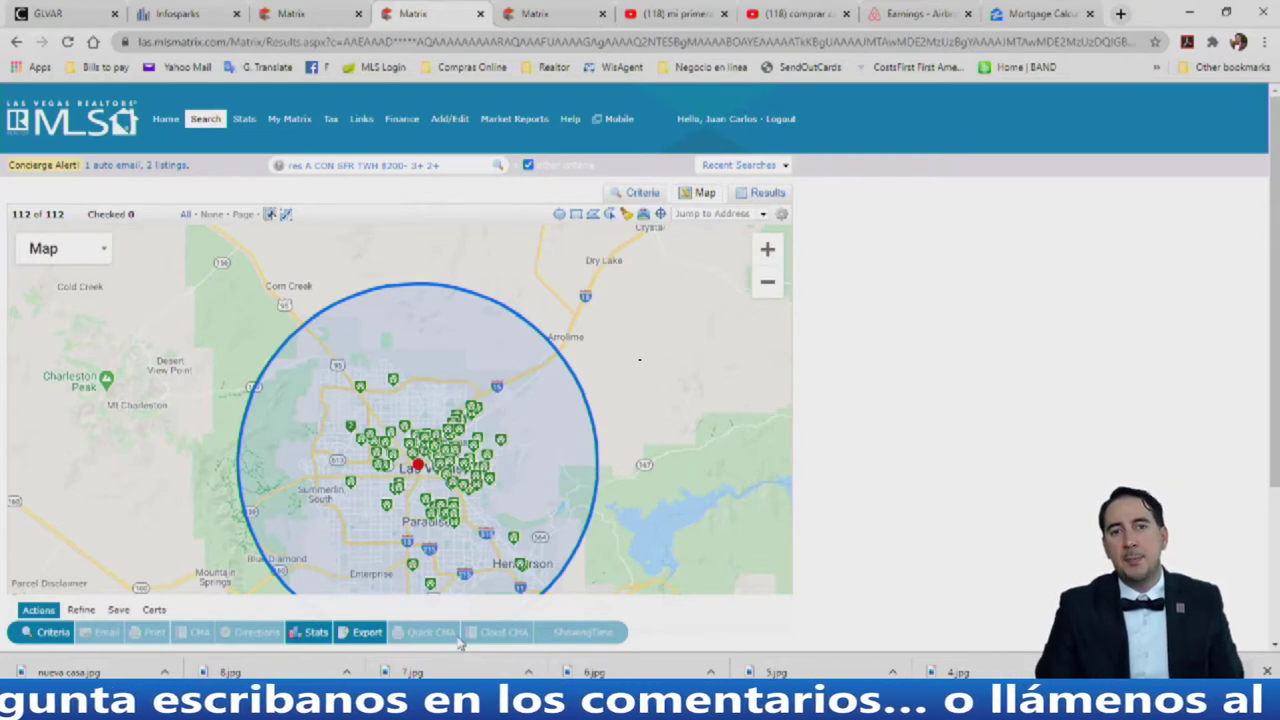
Step: Return to the search criteria, review them, and restrict the sub property type to Single Family Residential only
{"action": "left_click", "coordinate": [638, 196]}
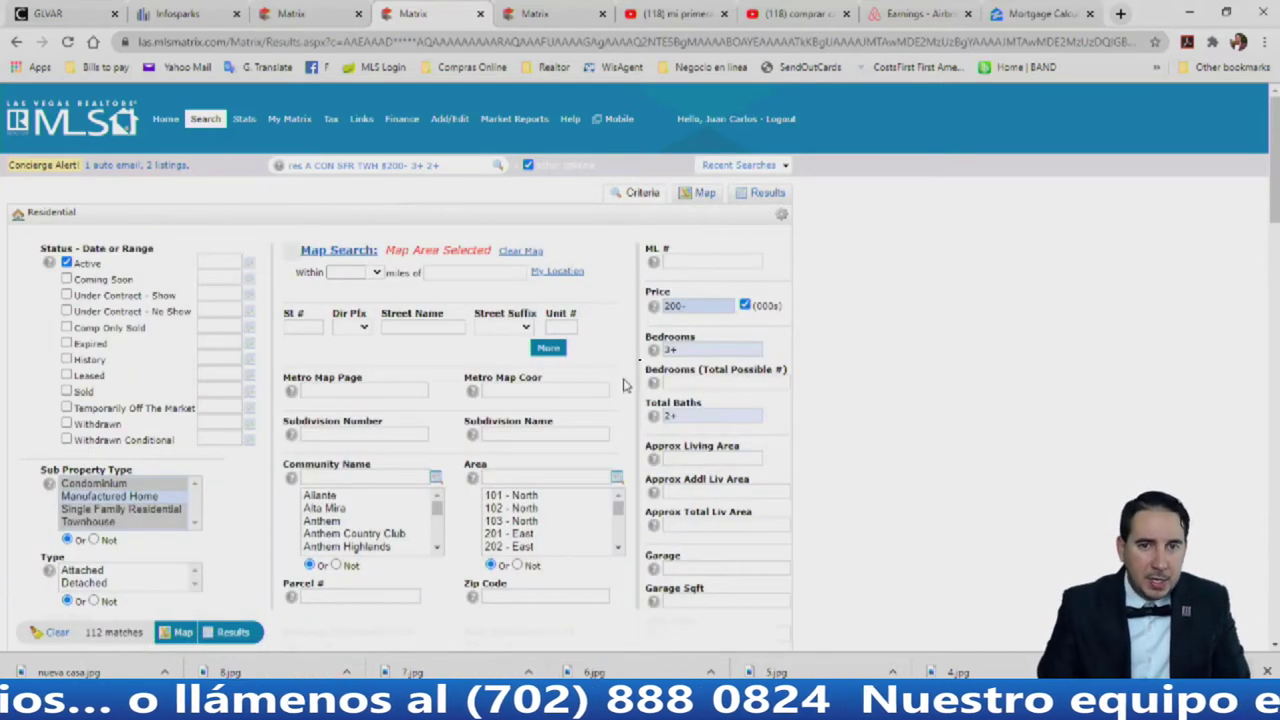
{"action": "scroll", "coordinate": [880, 415], "scroll_direction": "down", "scroll_amount": 1}
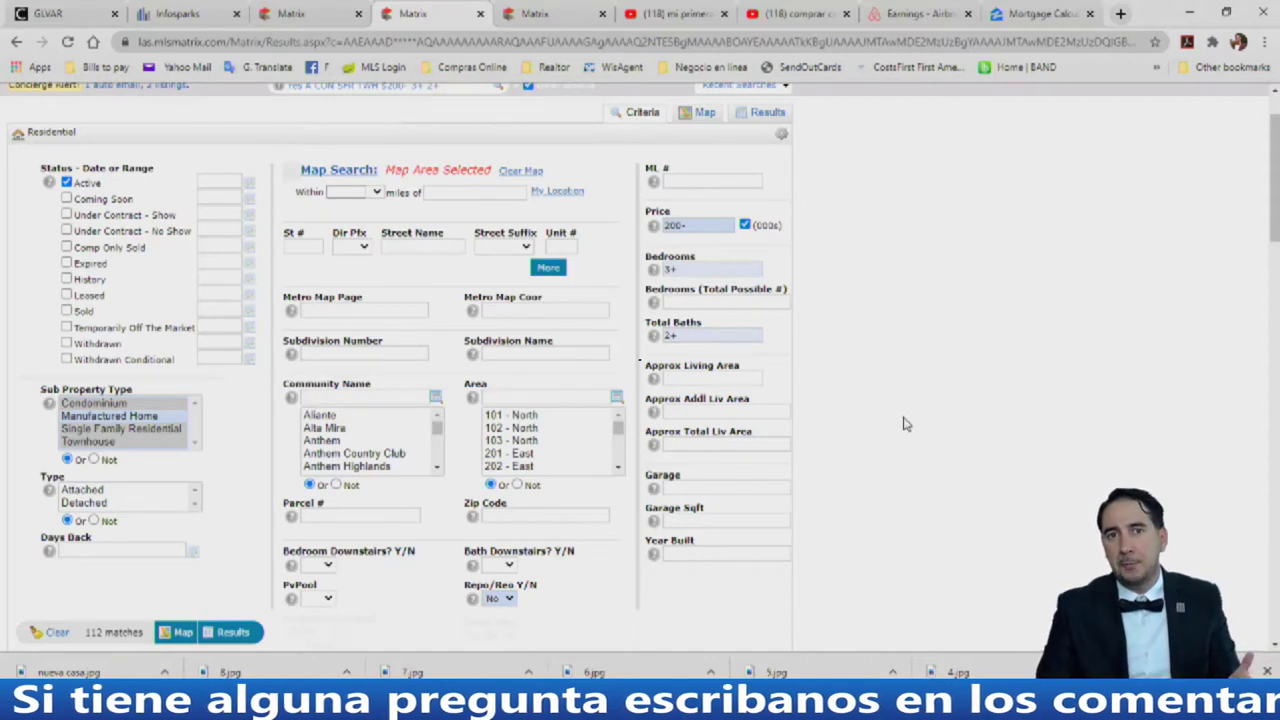
{"action": "scroll", "coordinate": [905, 527], "scroll_direction": "down", "scroll_amount": 3}
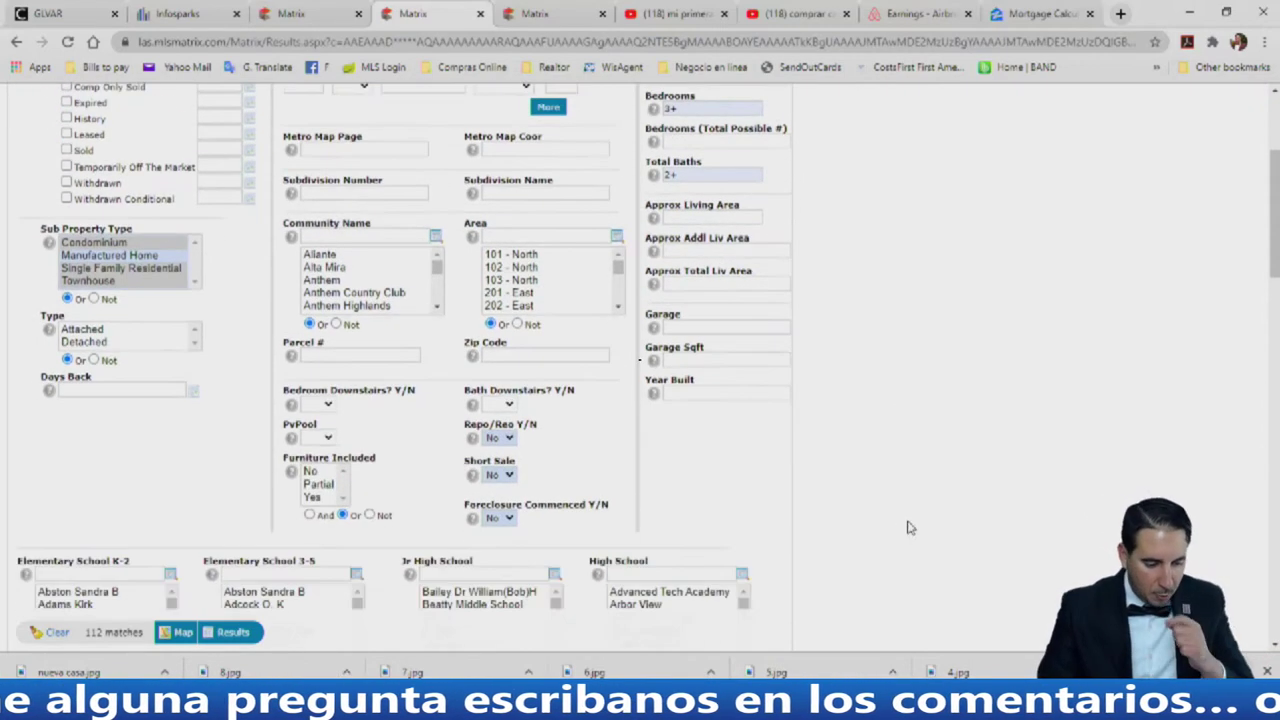
{"action": "scroll", "coordinate": [916, 517], "scroll_direction": "up", "scroll_amount": 5}
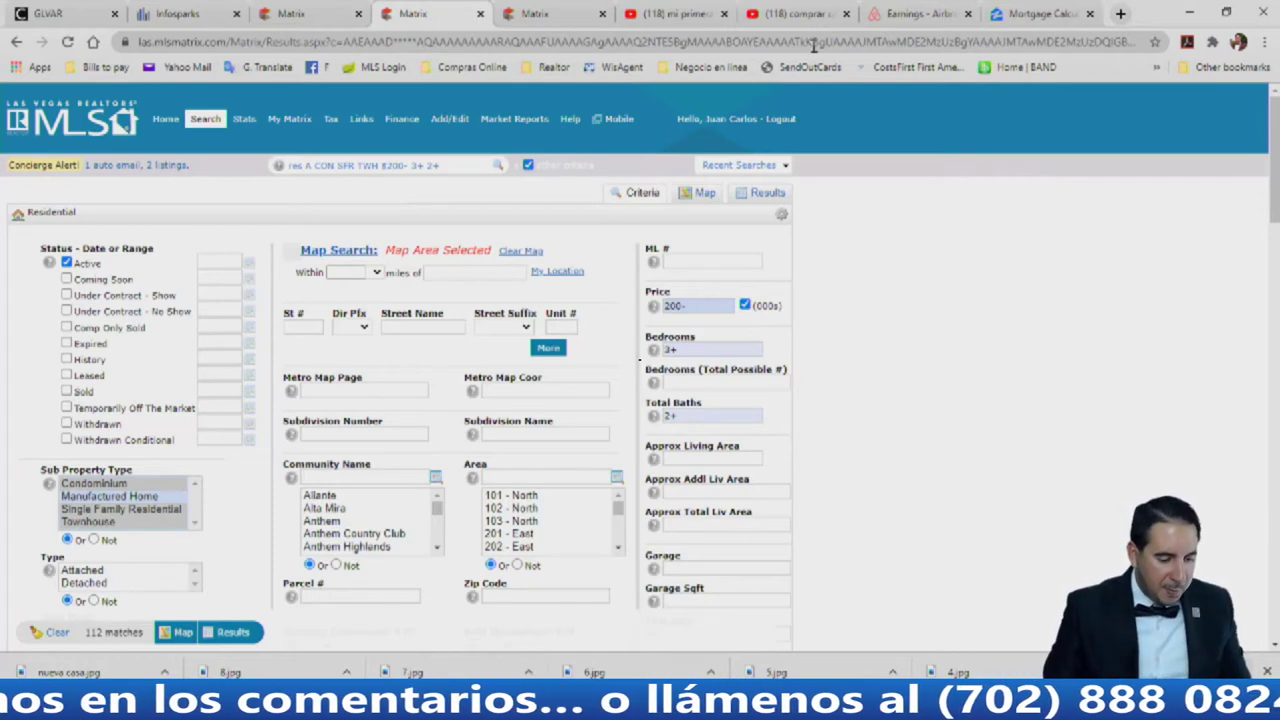
{"action": "left_click", "coordinate": [178, 511]}
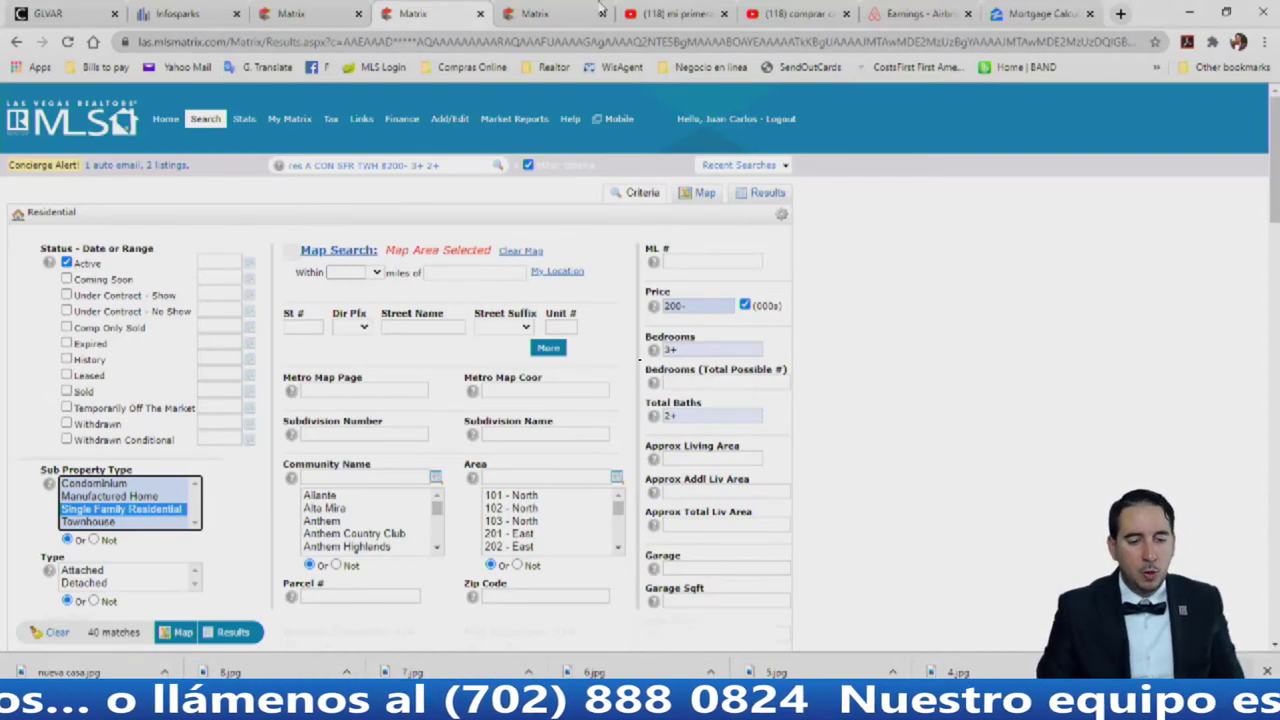
Step: Switch to the other Matrix search priced 1000+ (thousands), open its criteria and set the bedrooms to 3+
{"action": "left_click", "coordinate": [306, 24]}
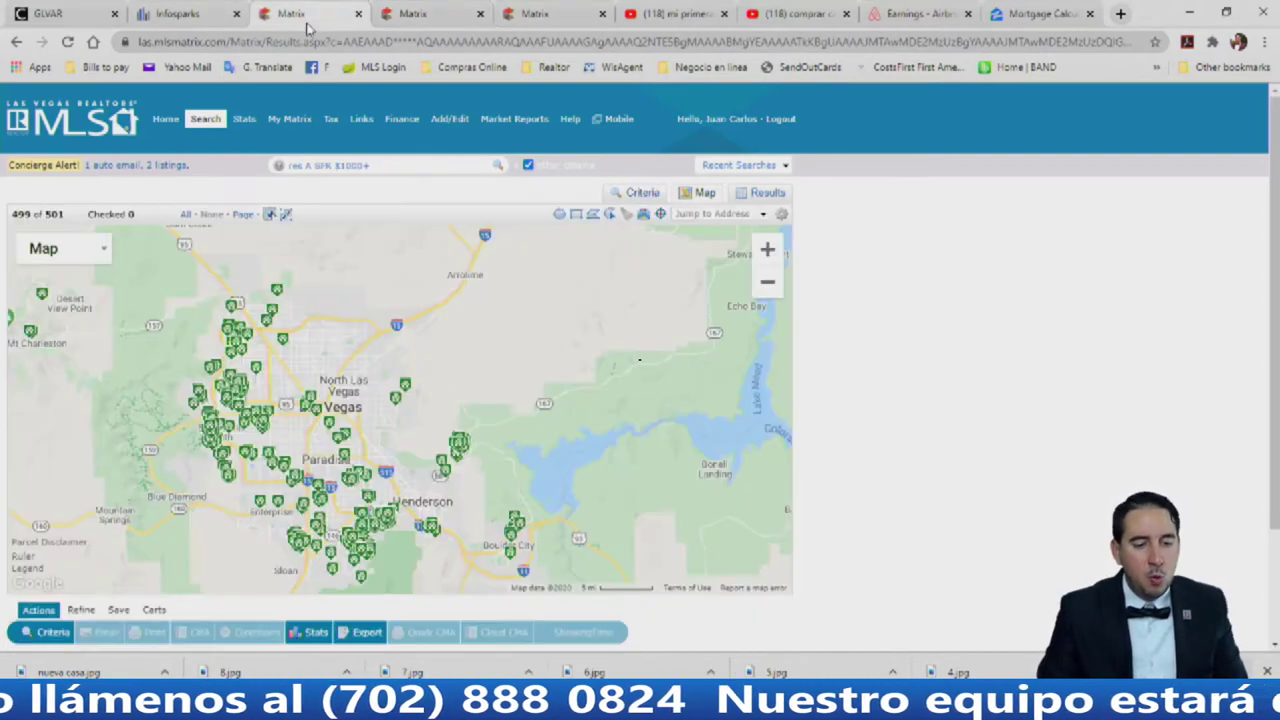
{"action": "left_click", "coordinate": [640, 193]}
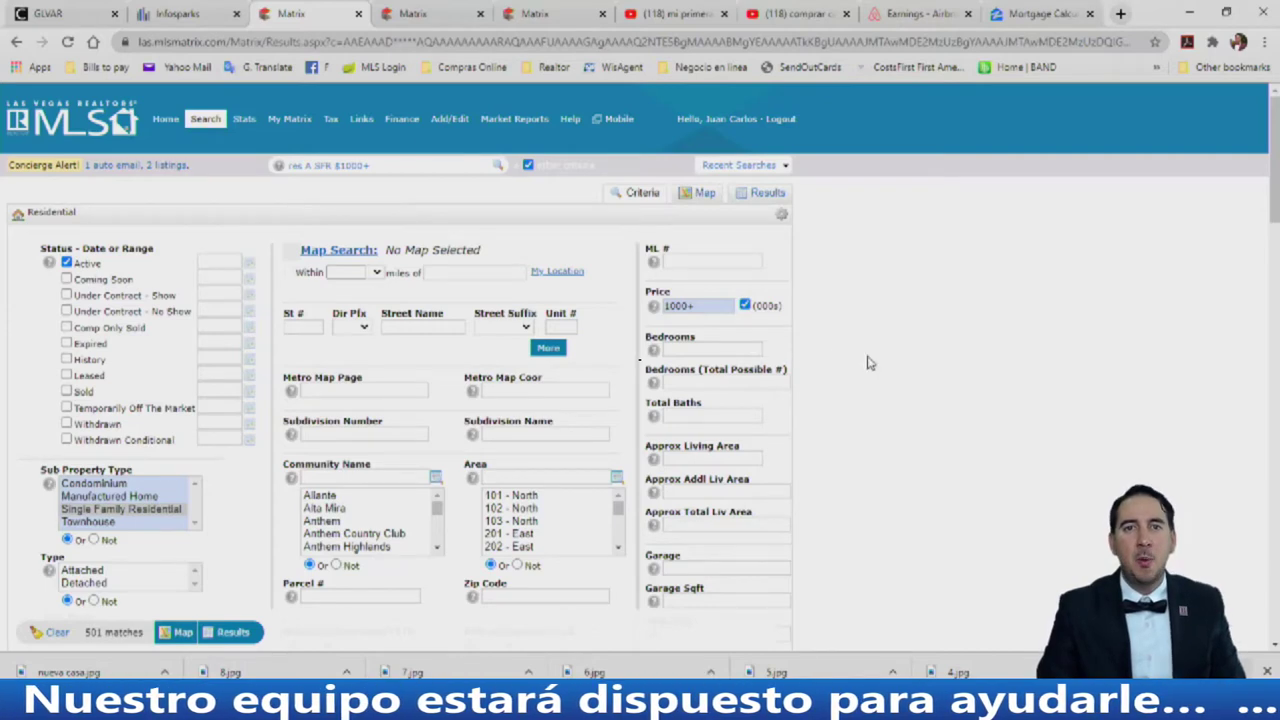
{"action": "scroll", "coordinate": [890, 364], "scroll_direction": "down", "scroll_amount": 1}
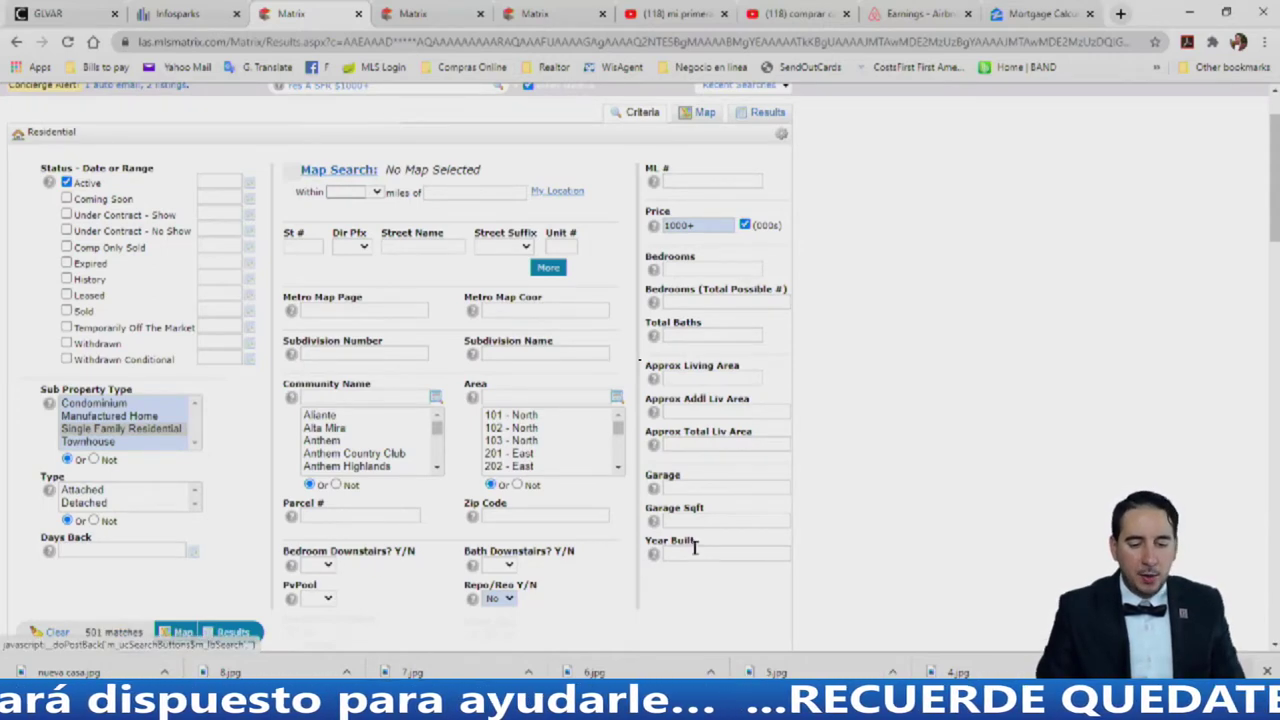
{"action": "mouse_move", "coordinate": [709, 302]}
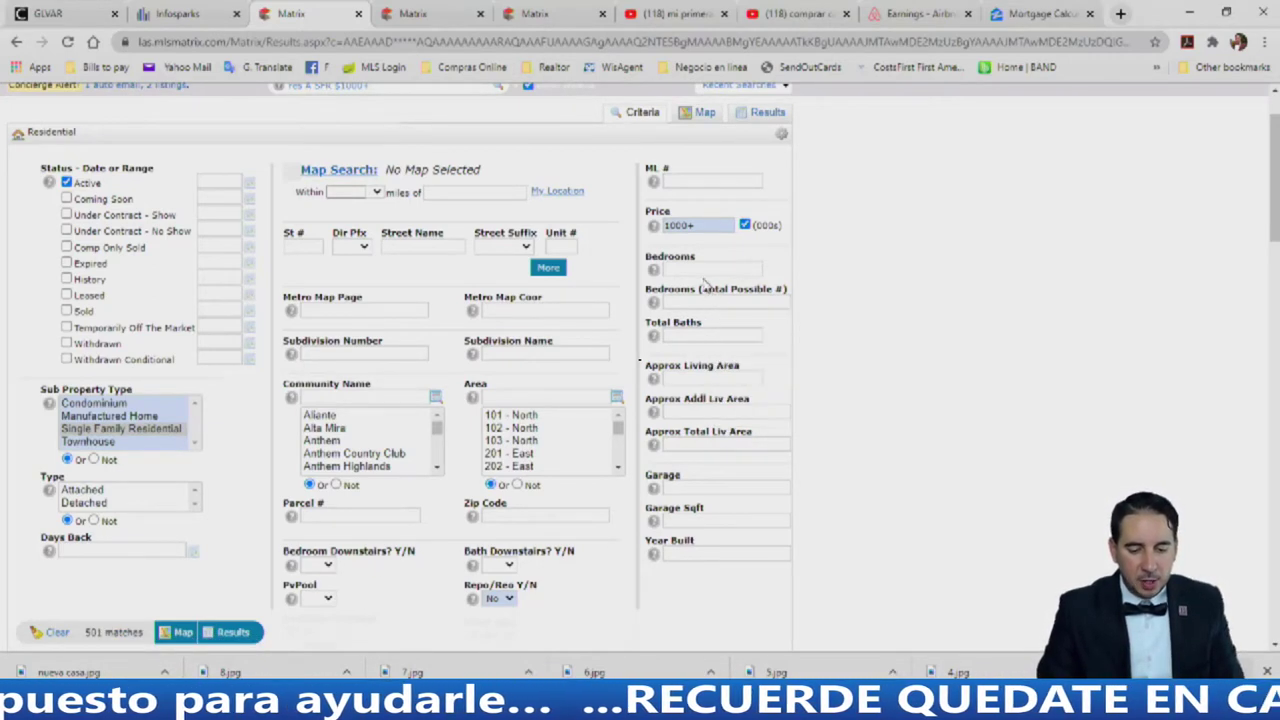
{"action": "left_click", "coordinate": [706, 269]}
{"action": "left_click", "coordinate": [697, 300]}
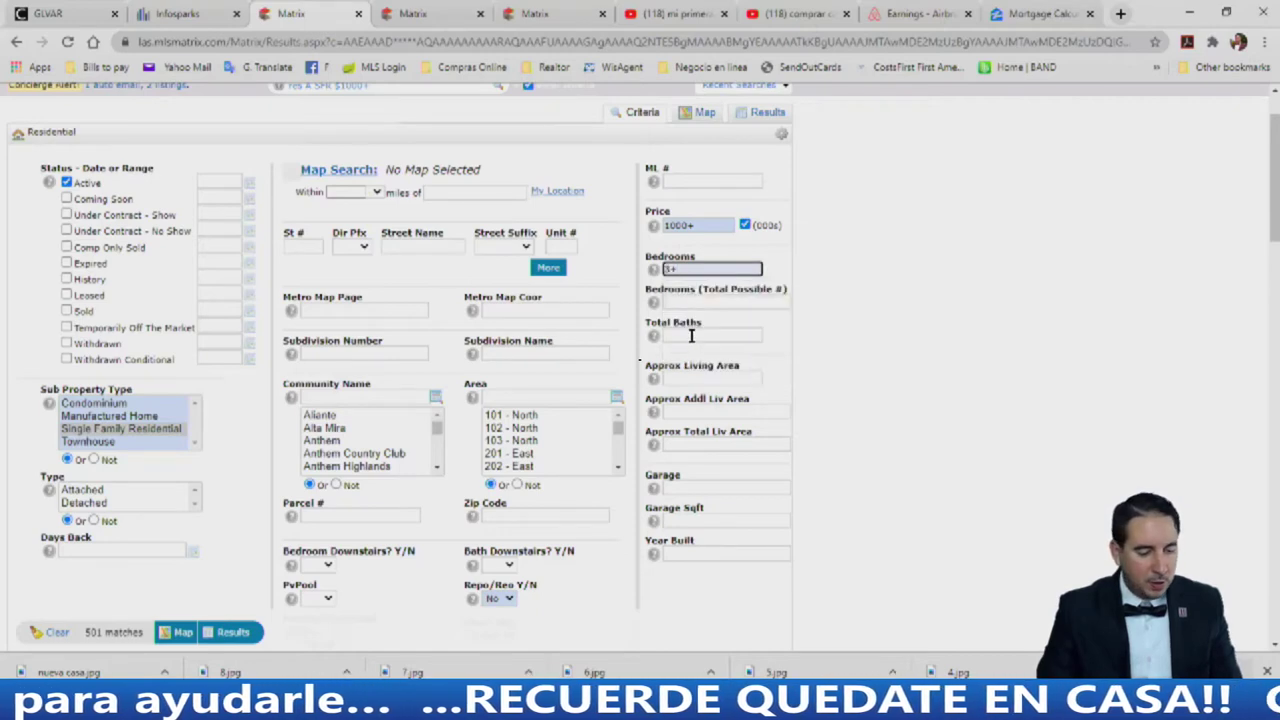
Step: Try limiting the bedrooms criterion to 2-
{"action": "mouse_move", "coordinate": [691, 334]}
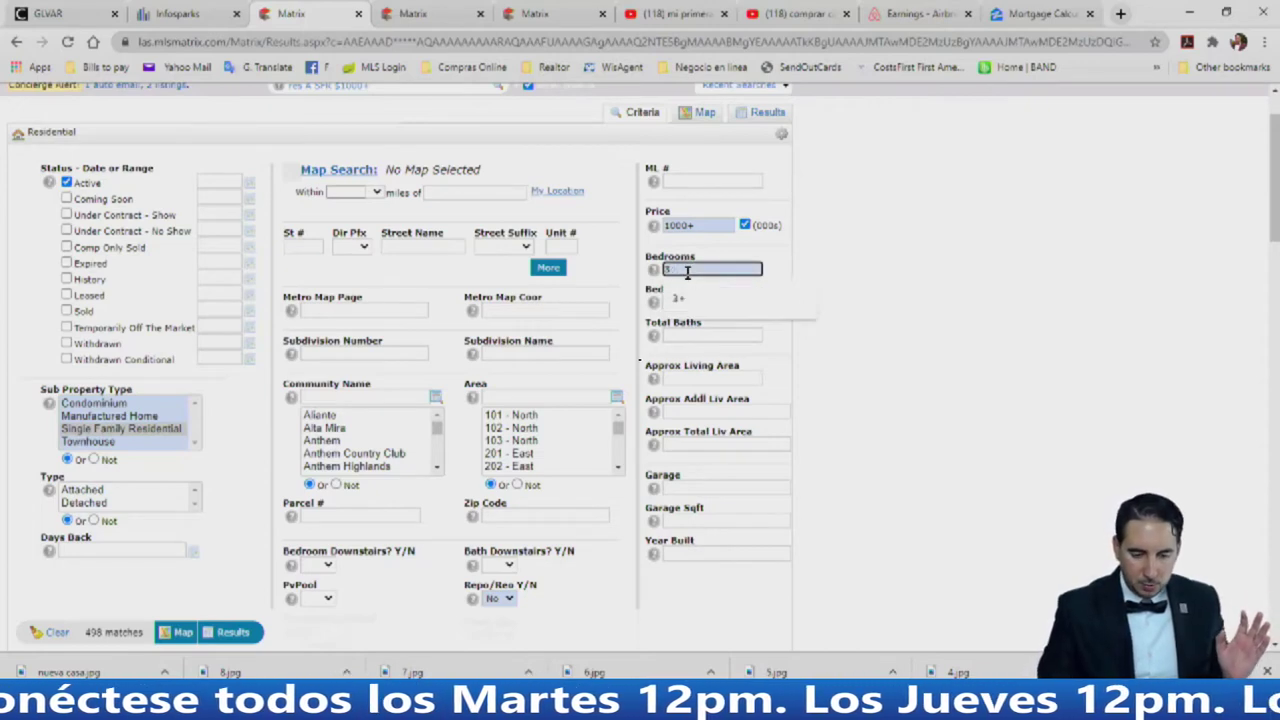
{"action": "key", "text": "BackSpace"}
{"action": "type", "text": "2-"}
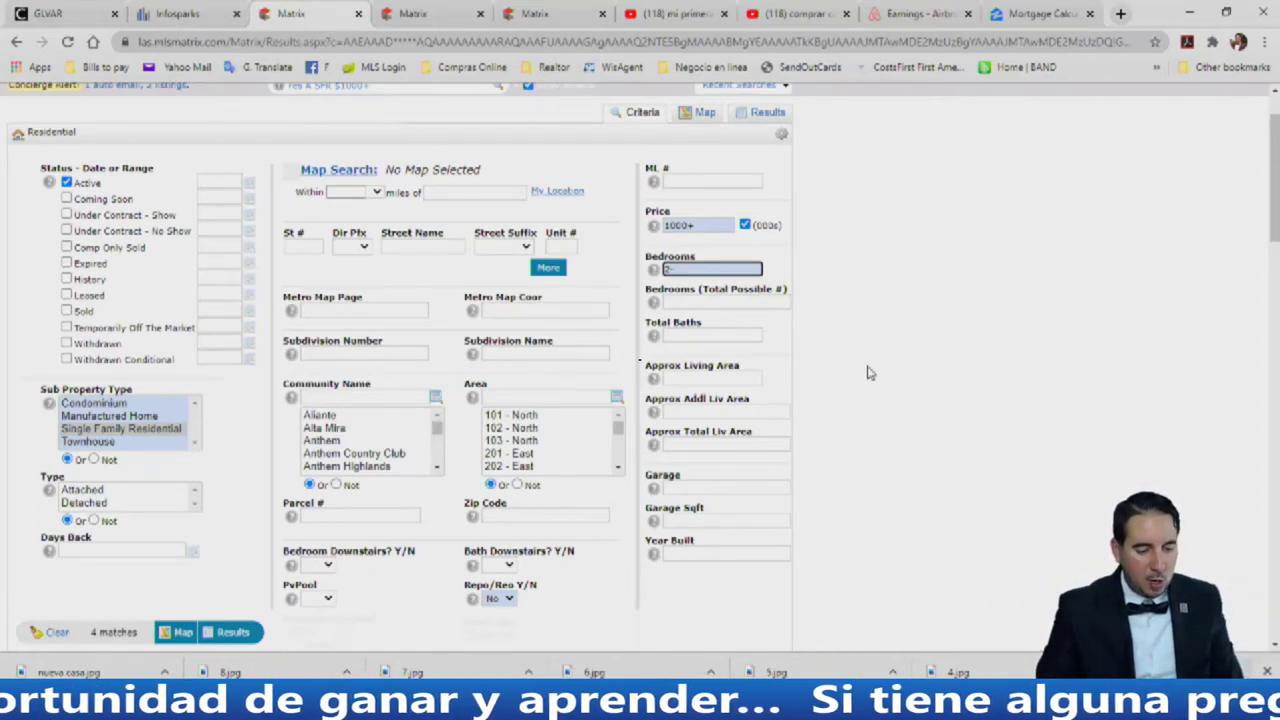
Step: Set the bedrooms to 3+ and the total baths to 2+ in the 1000+ price search
{"action": "left_click", "coordinate": [687, 270]}
{"action": "key", "text": "BackSpace"}
{"action": "key", "text": "BackSpace"}
{"action": "type", "text": "3+"}
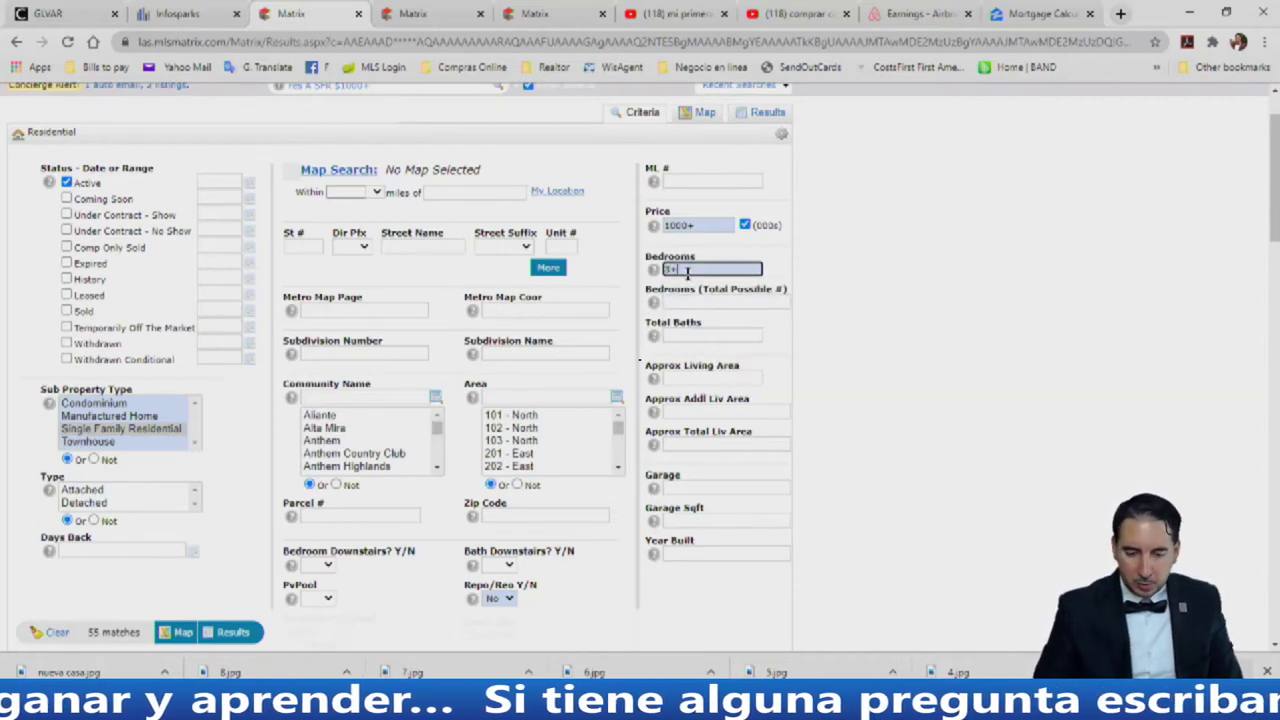
{"action": "left_click", "coordinate": [668, 336]}
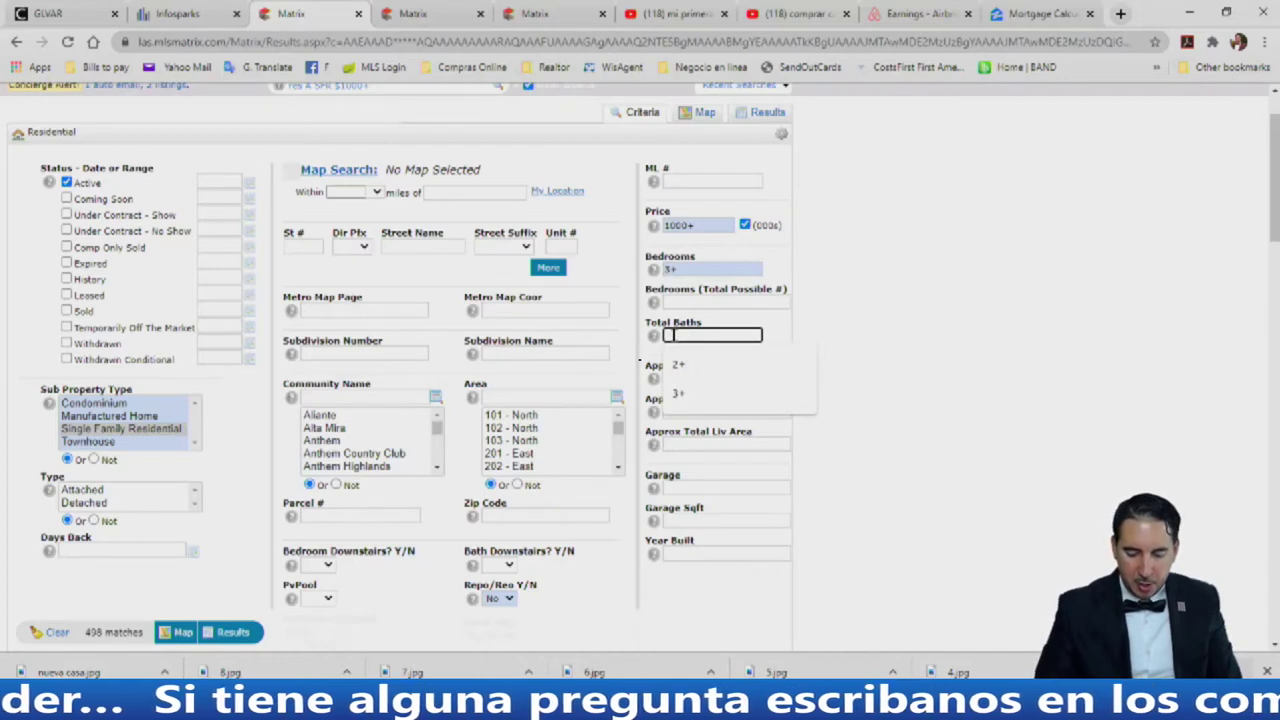
{"action": "type", "text": "2+"}
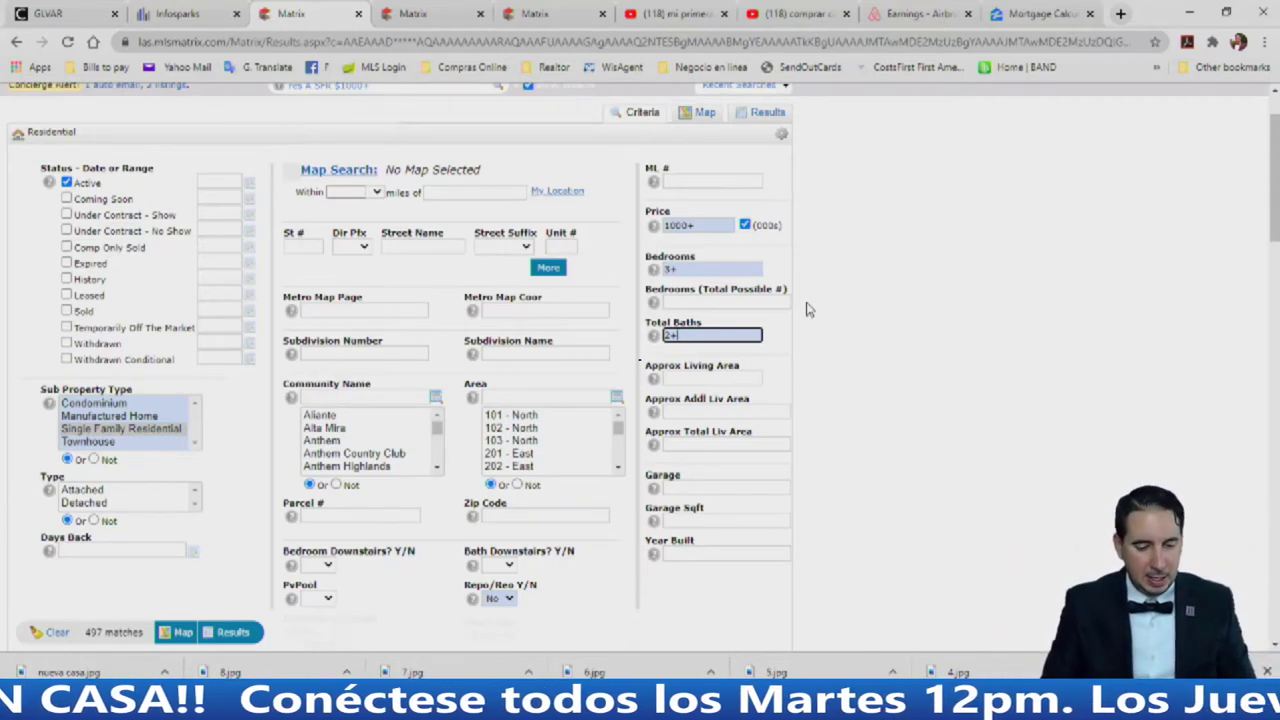
Step: List the results of the 1000+ price search and look over the most expensive homes
{"action": "scroll", "coordinate": [827, 333], "scroll_direction": "up", "scroll_amount": 1}
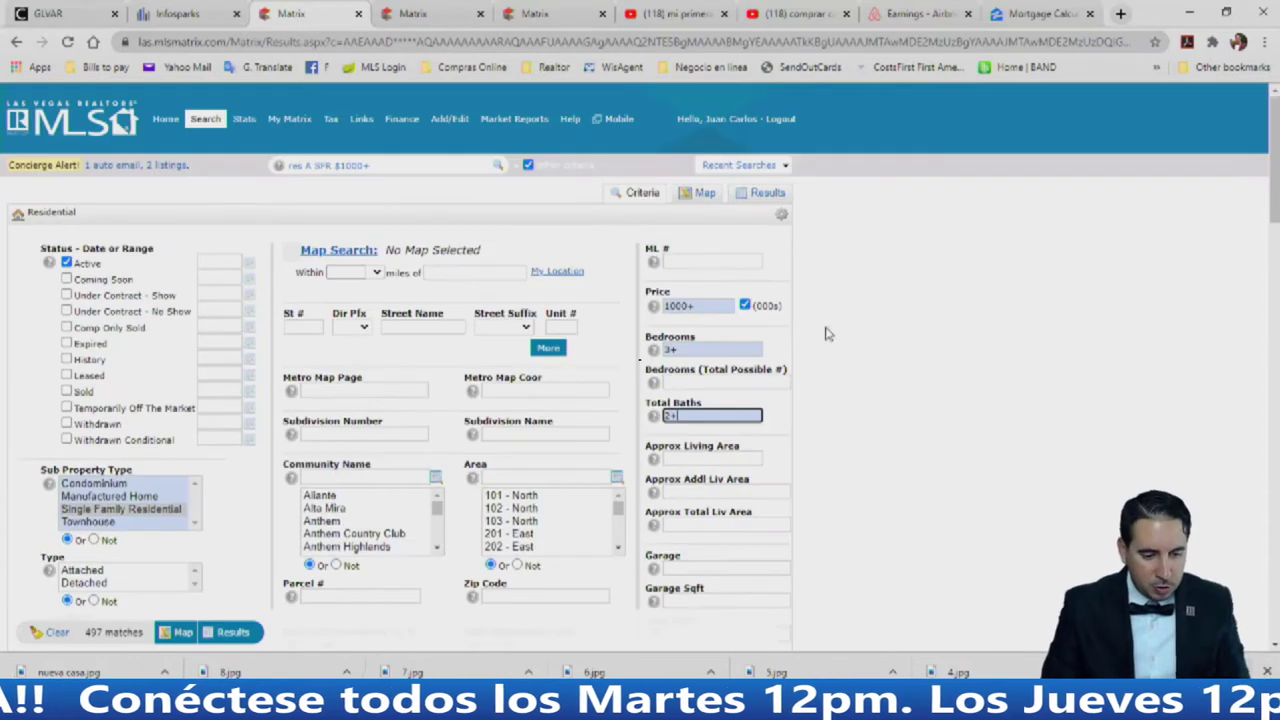
{"action": "left_click", "coordinate": [765, 193]}
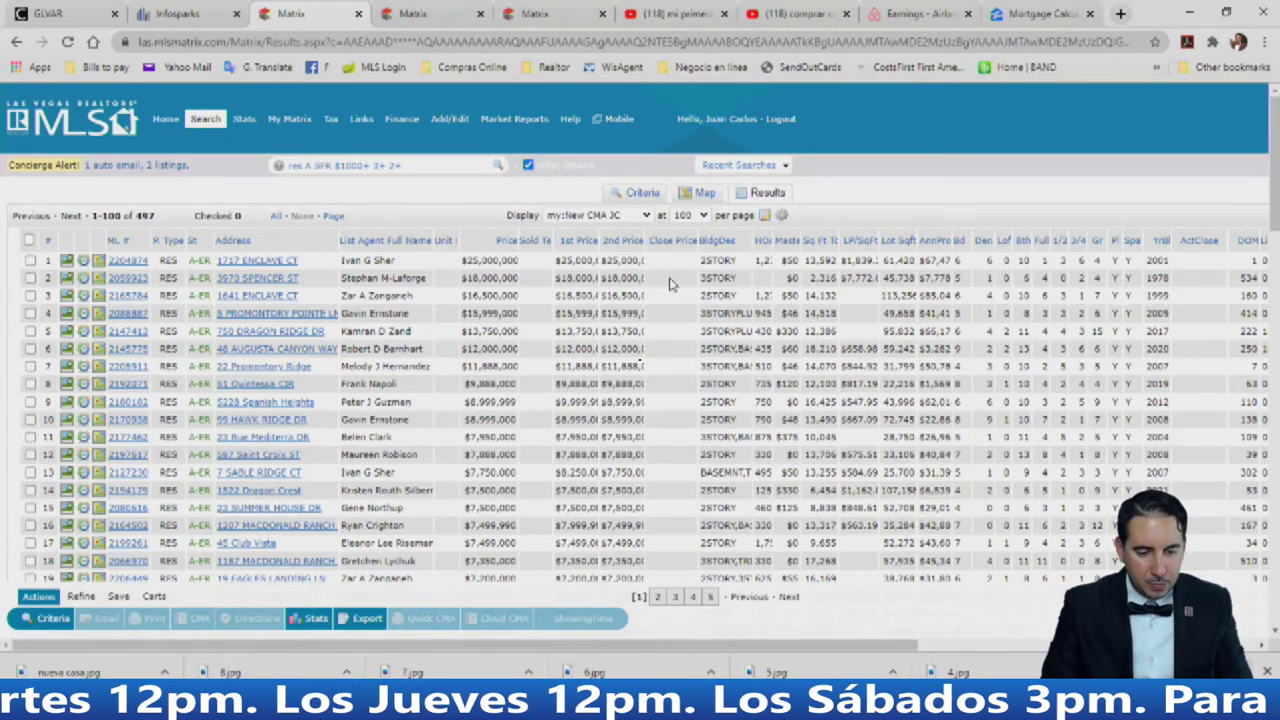
{"action": "left_click", "coordinate": [415, 14]}
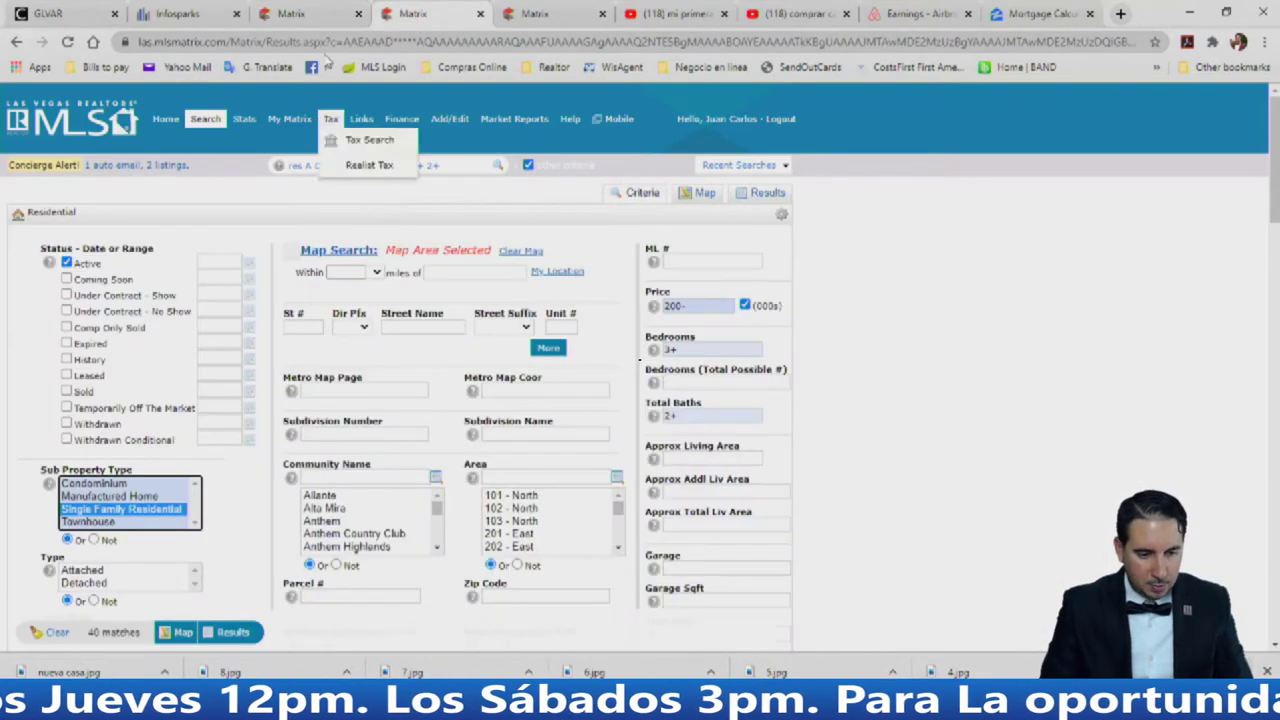
{"action": "left_click", "coordinate": [310, 14]}
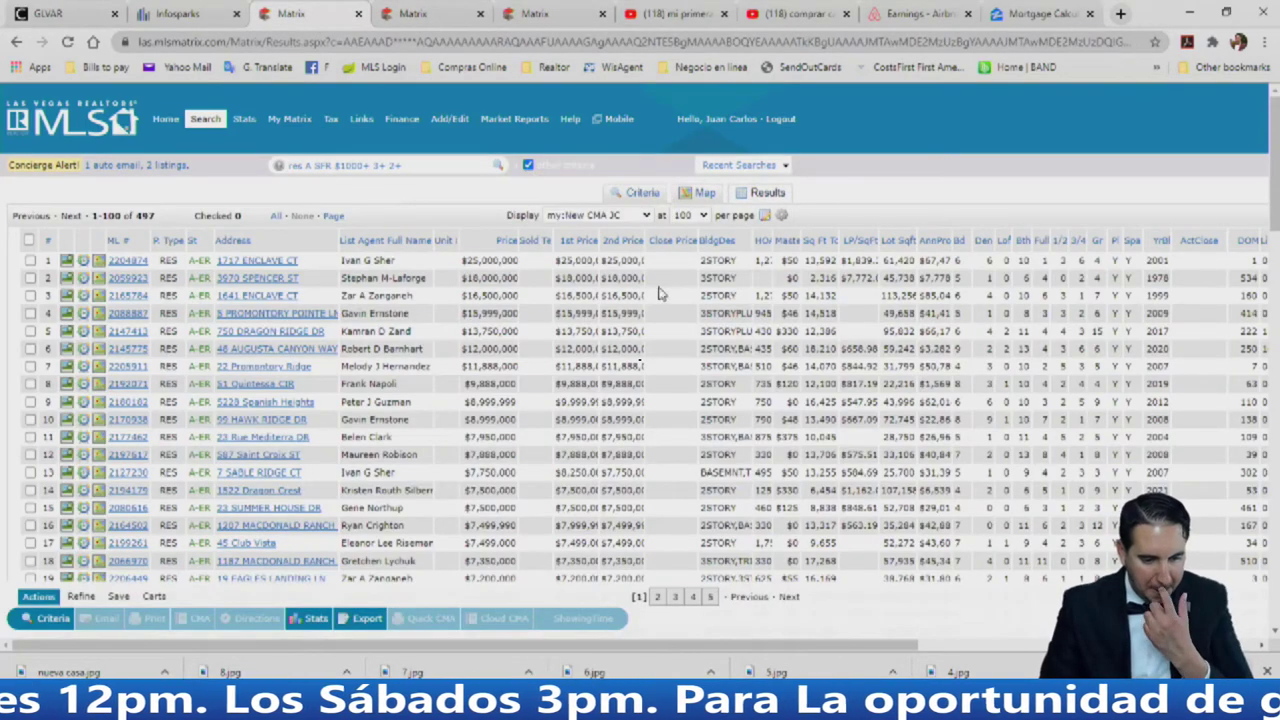
{"action": "left_click", "coordinate": [643, 194]}
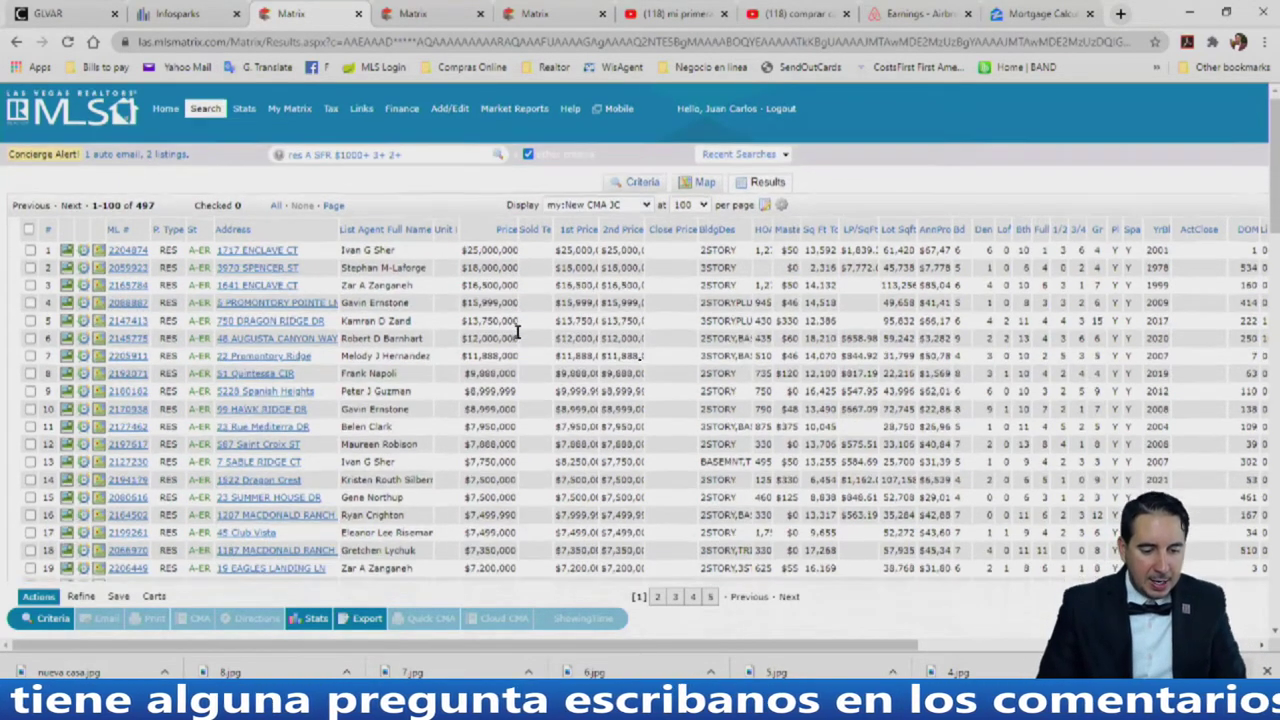
{"action": "scroll", "coordinate": [513, 318], "scroll_direction": "down", "scroll_amount": 3}
{"action": "scroll", "coordinate": [519, 331], "scroll_direction": "up", "scroll_amount": 3}
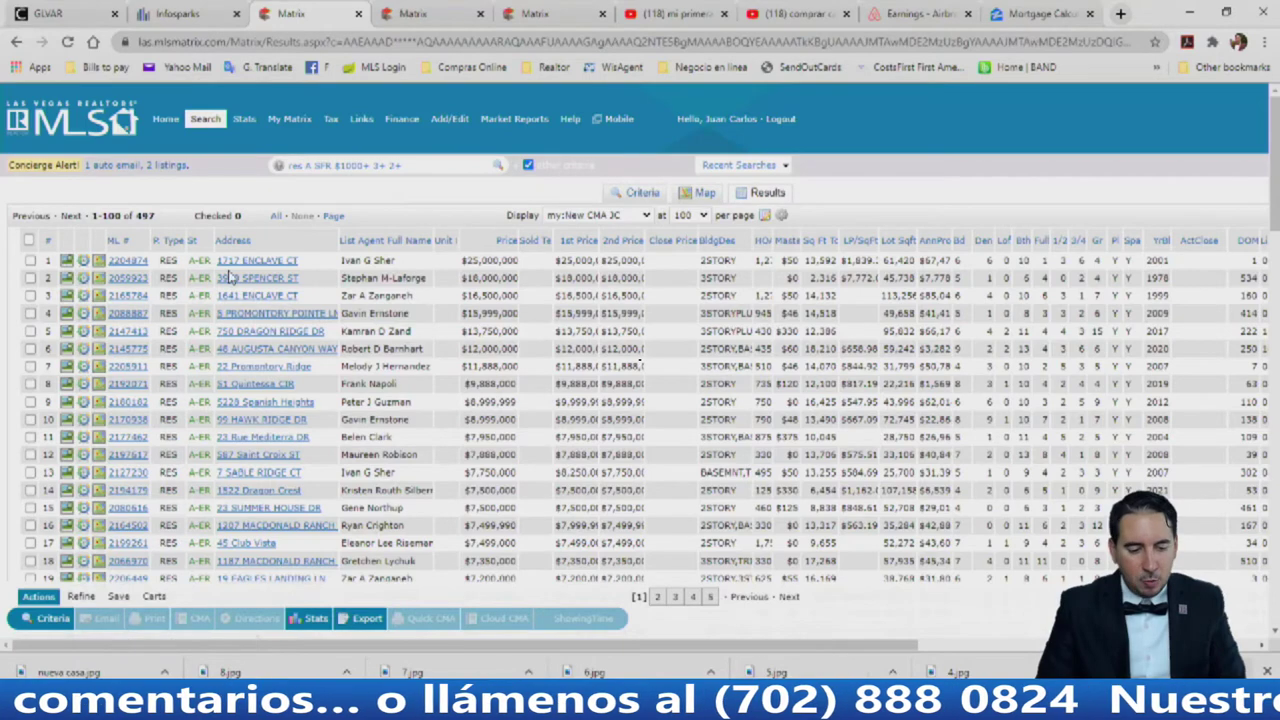
Step: Open the photo gallery of the first listing and browse its exterior, foyer, living room and dining room pictures
{"action": "left_click", "coordinate": [68, 262]}
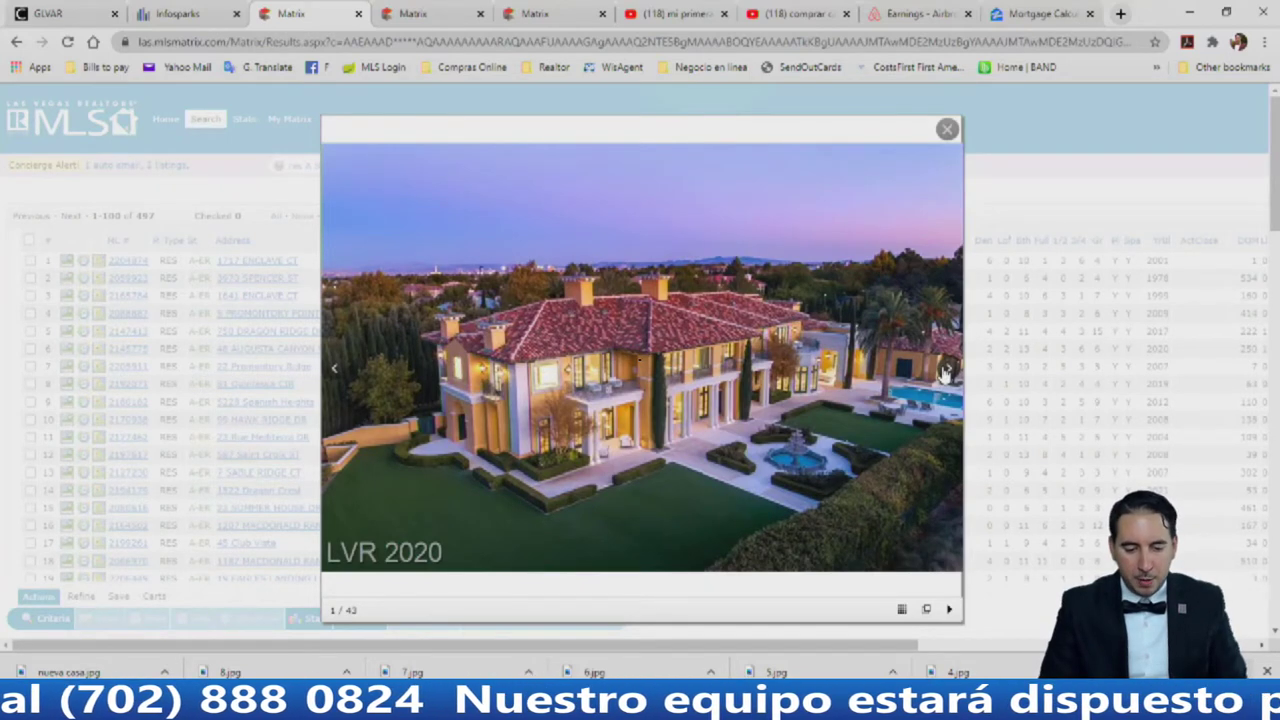
{"action": "left_click", "coordinate": [945, 372]}
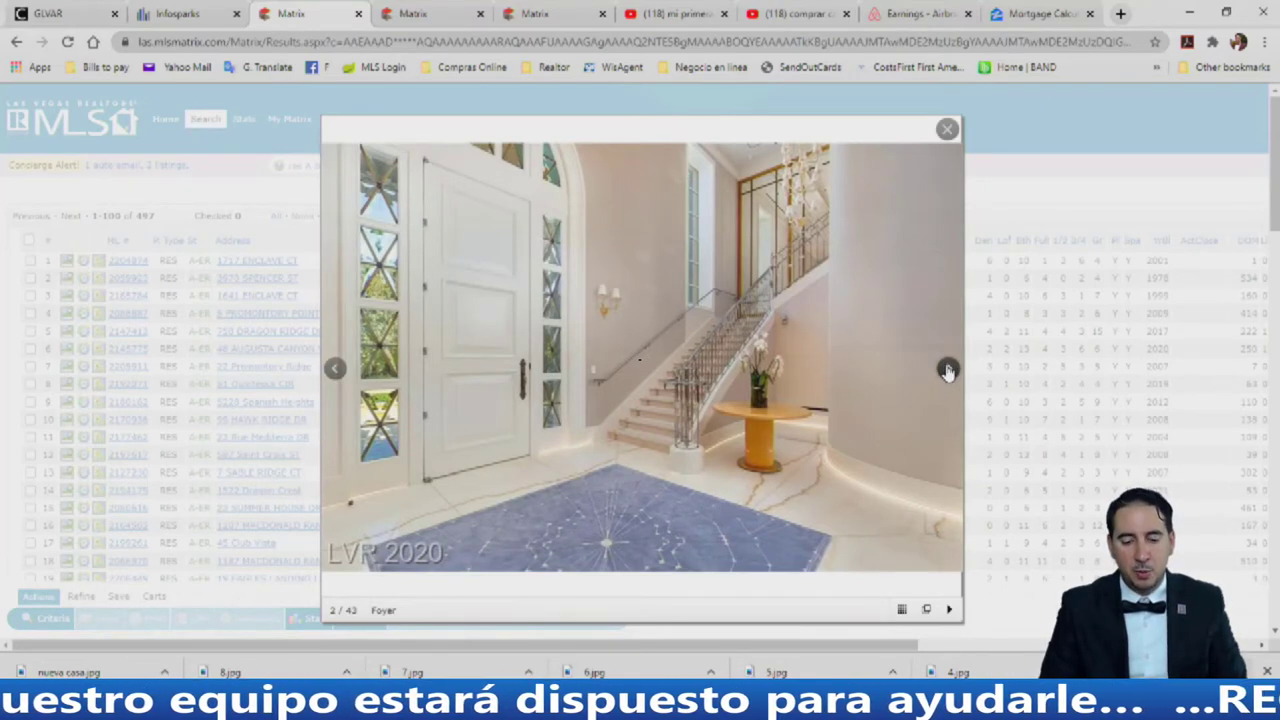
{"action": "left_click", "coordinate": [948, 372]}
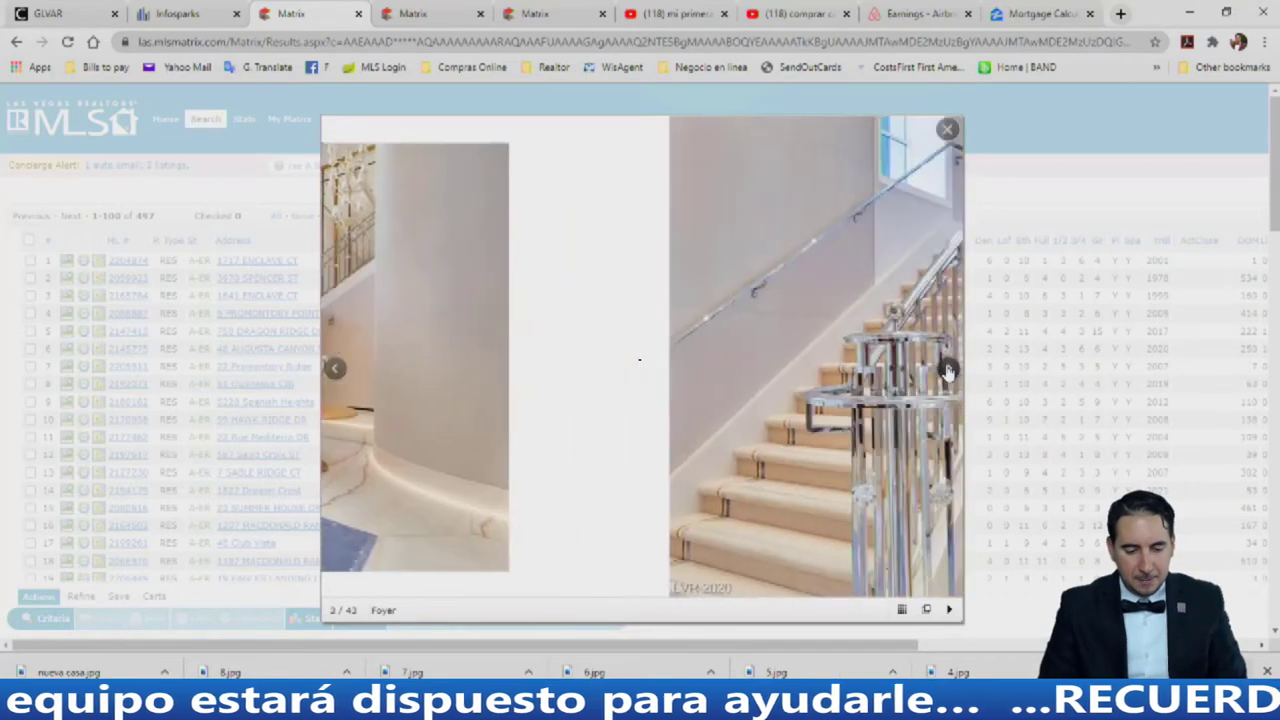
{"action": "left_click", "coordinate": [948, 372]}
{"action": "left_click", "coordinate": [948, 372]}
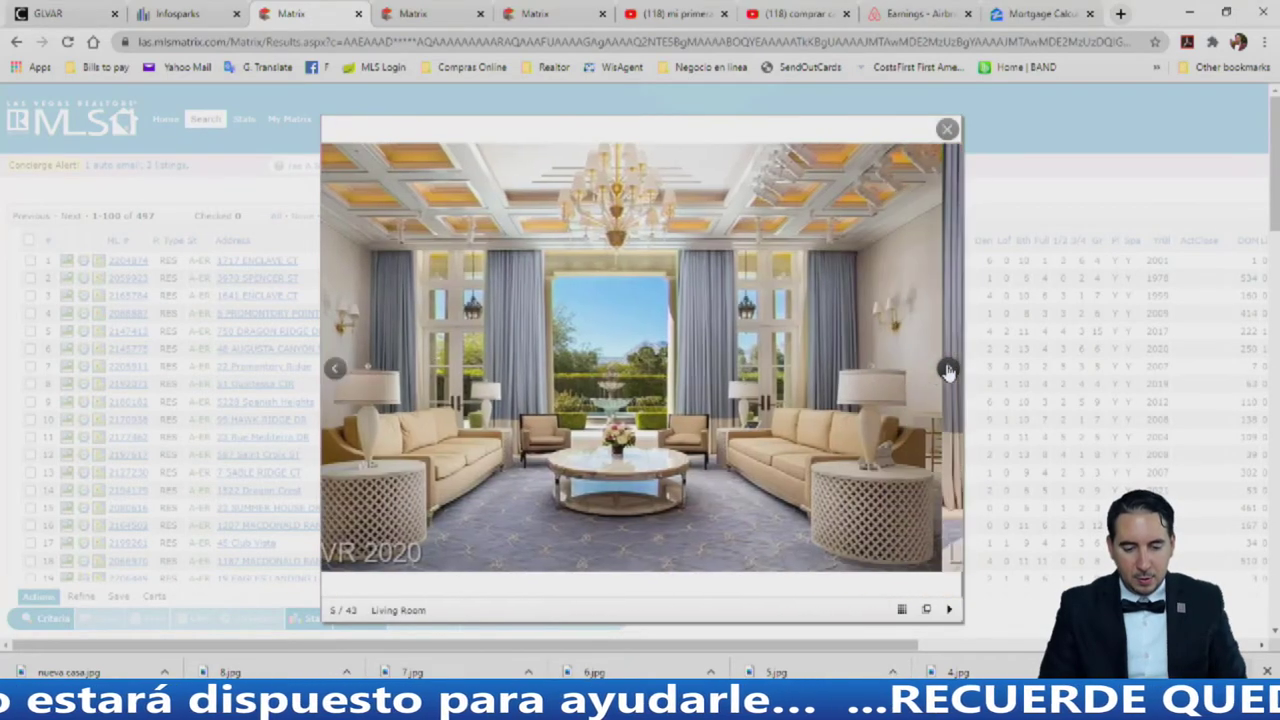
{"action": "left_click", "coordinate": [948, 372]}
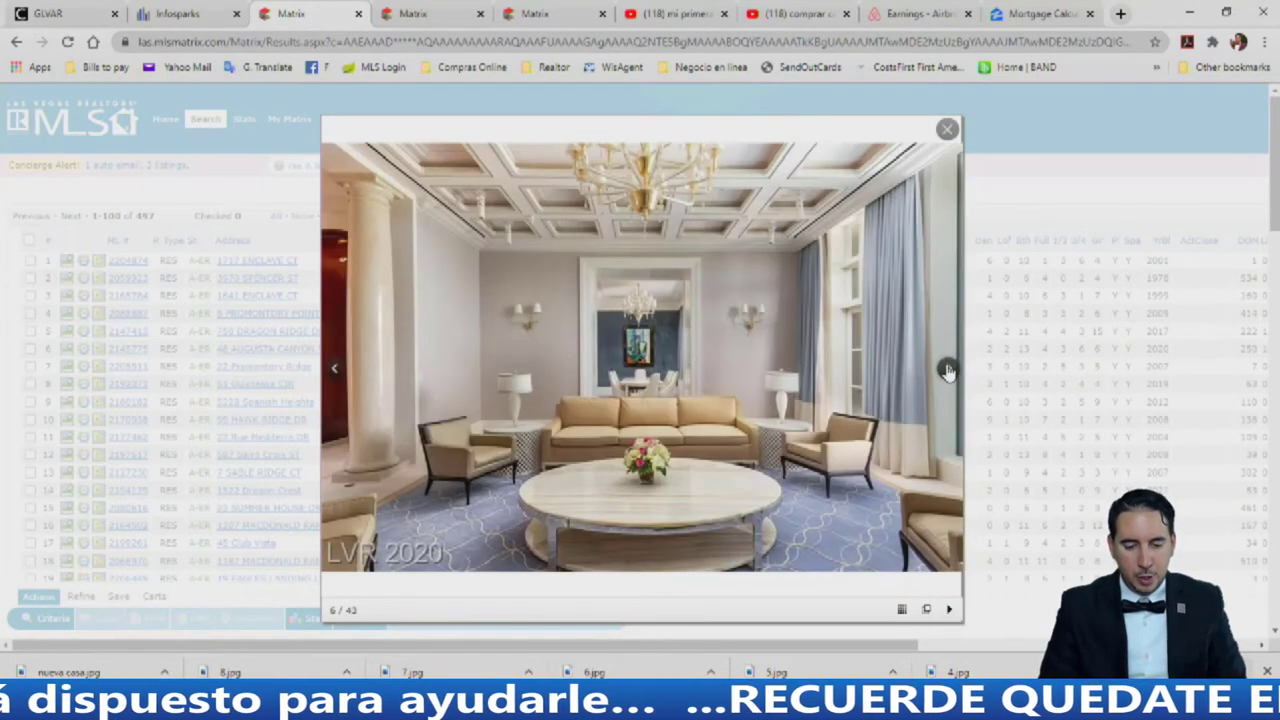
{"action": "left_click", "coordinate": [948, 372]}
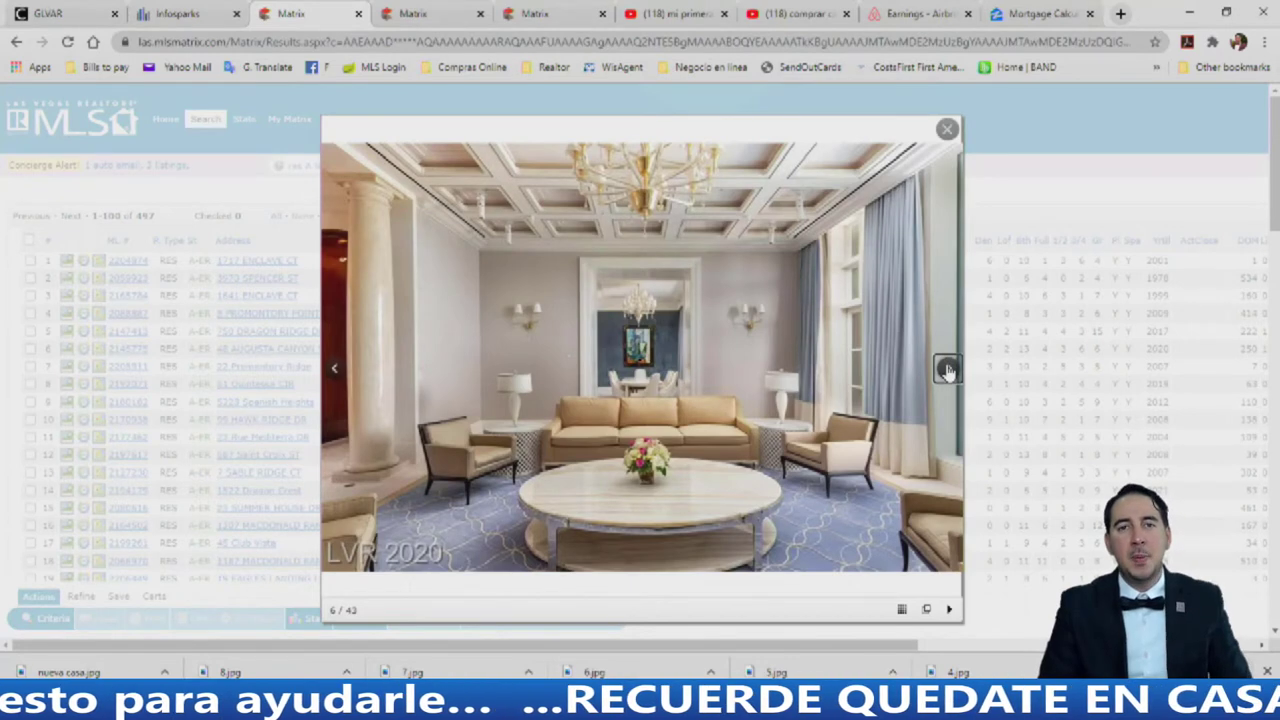
{"action": "left_click", "coordinate": [948, 372]}
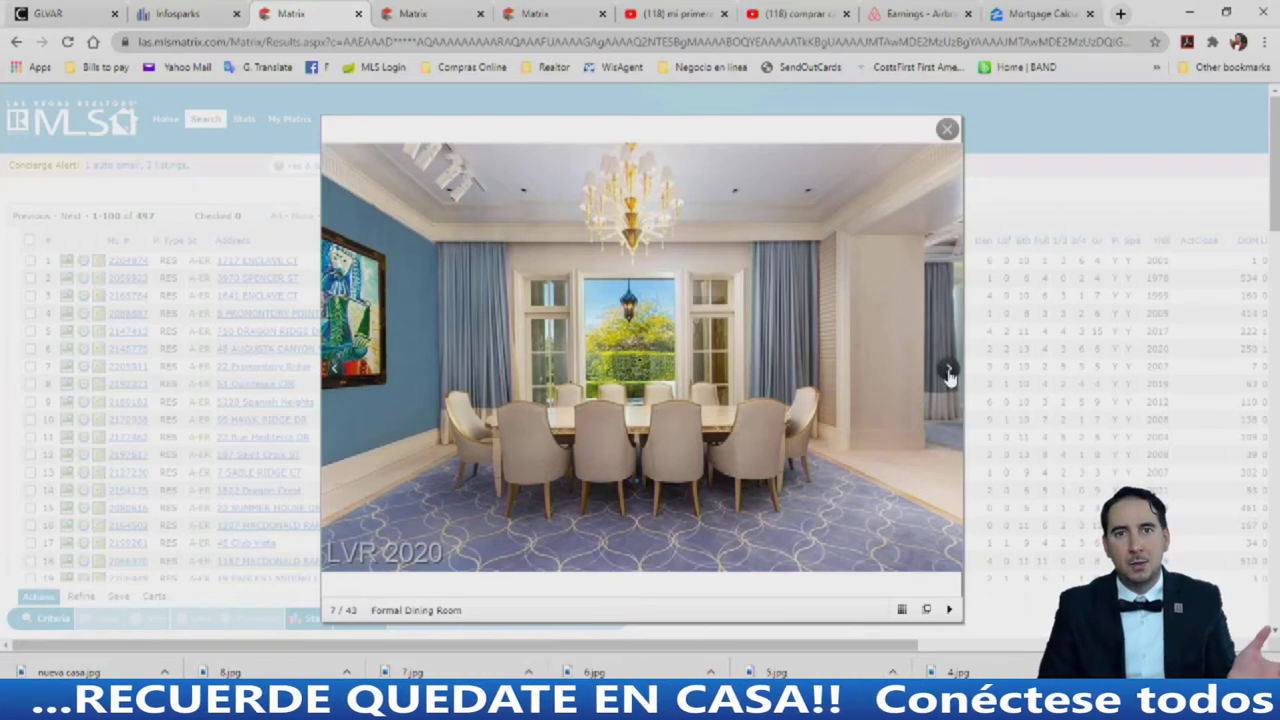
{"action": "left_click", "coordinate": [948, 372]}
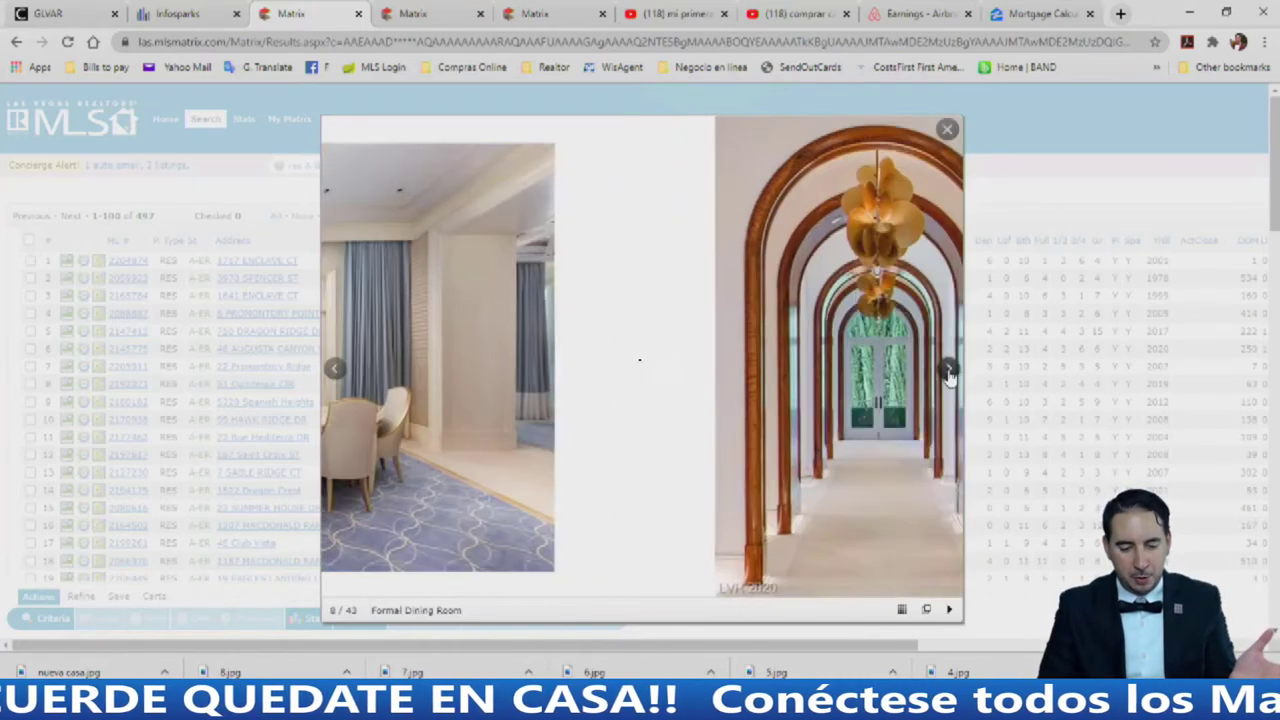
{"action": "left_click", "coordinate": [948, 371]}
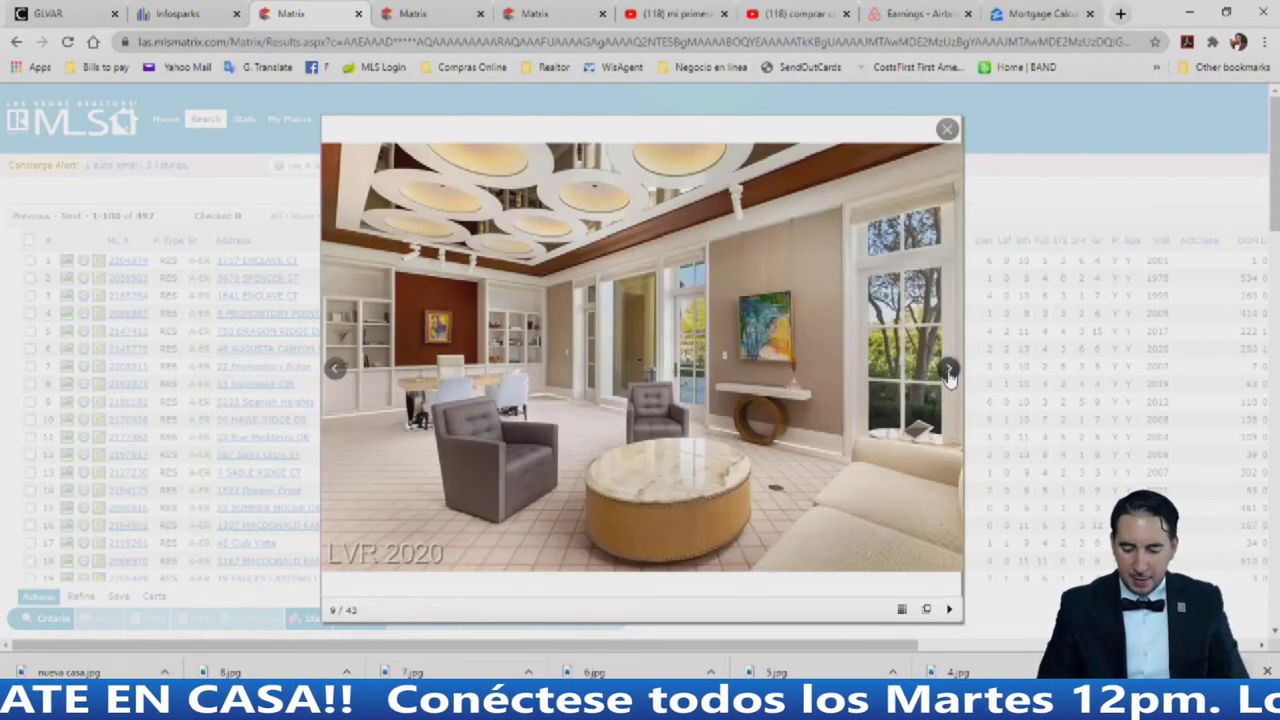
Step: Enlarge the page to 125% and continue through the first listing's gallery to photo 13
{"action": "key", "text": "ctrl+plus"}
{"action": "key", "text": "ctrl+plus"}
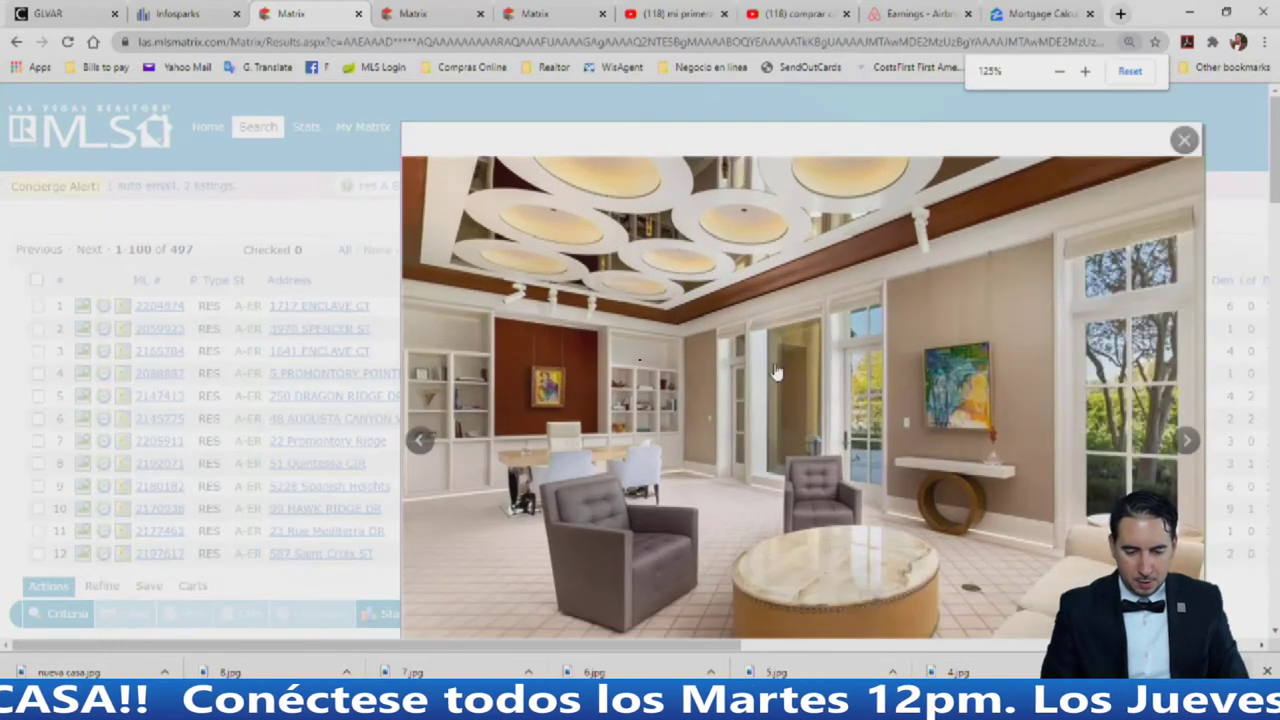
{"action": "key", "text": "ctrl+0"}
{"action": "left_click", "coordinate": [955, 371]}
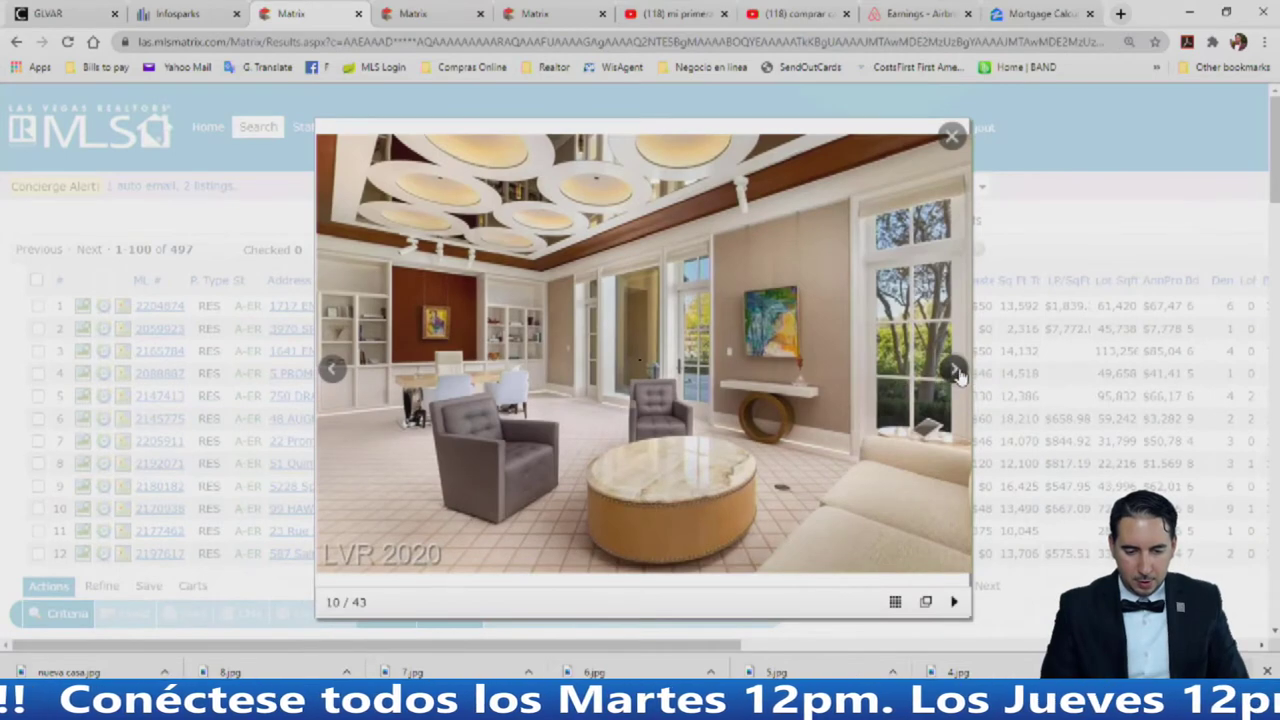
{"action": "left_click", "coordinate": [955, 371]}
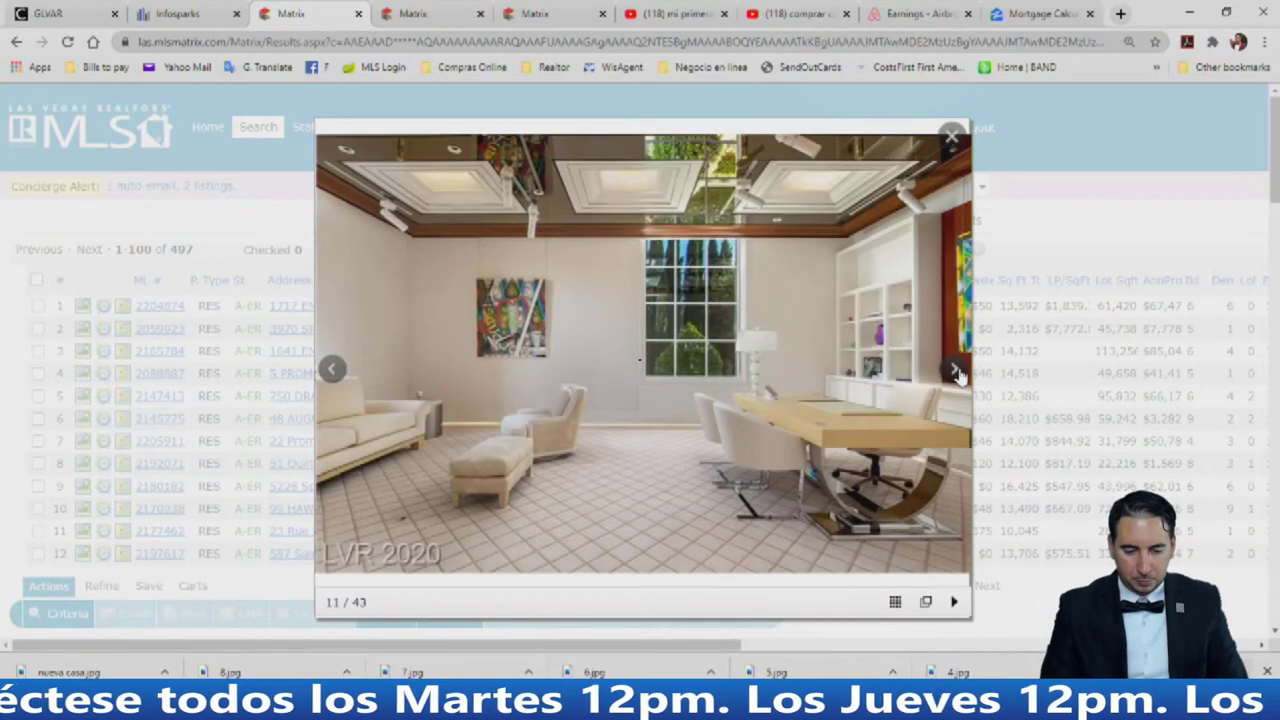
{"action": "left_click", "coordinate": [955, 371]}
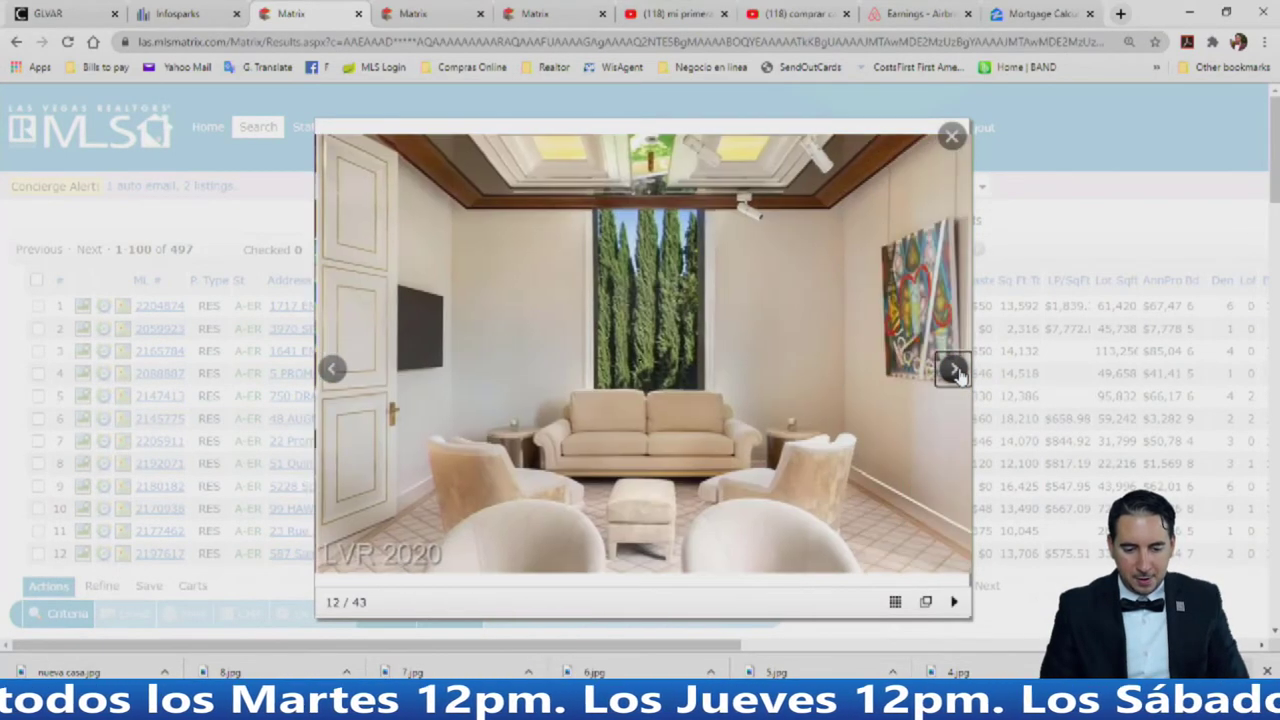
{"action": "left_click", "coordinate": [955, 371]}
{"action": "left_click", "coordinate": [955, 371]}
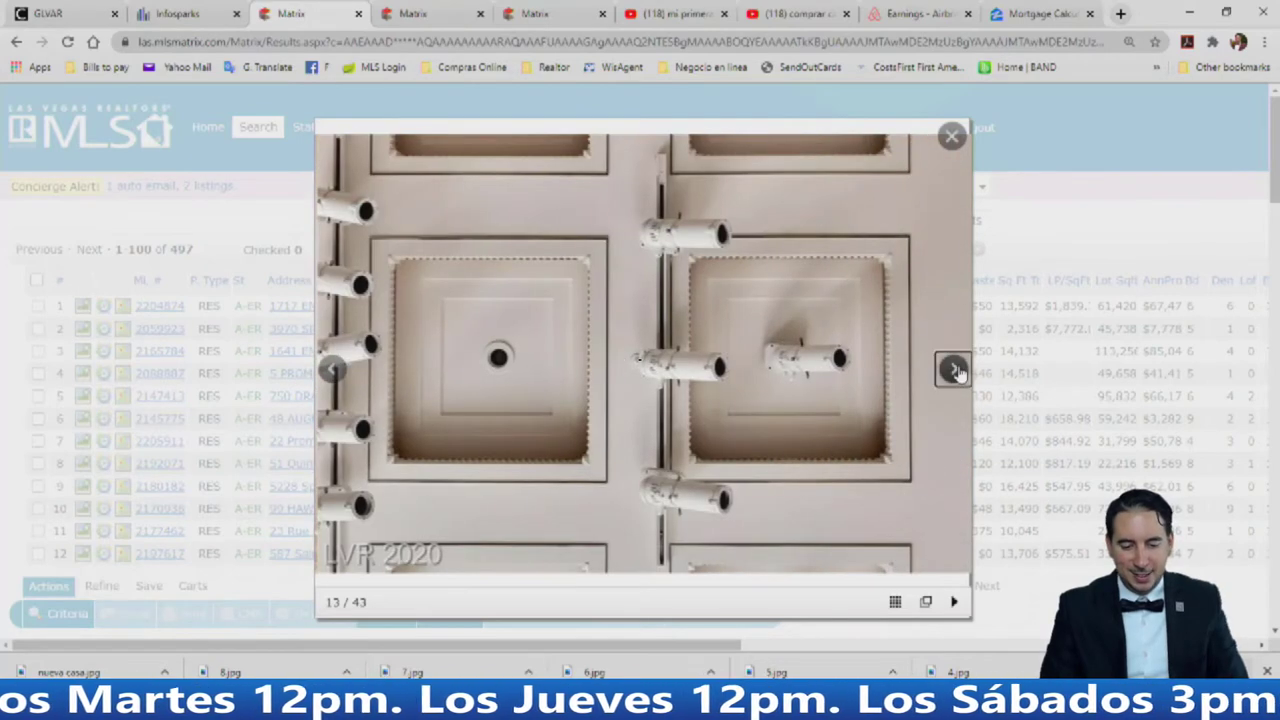